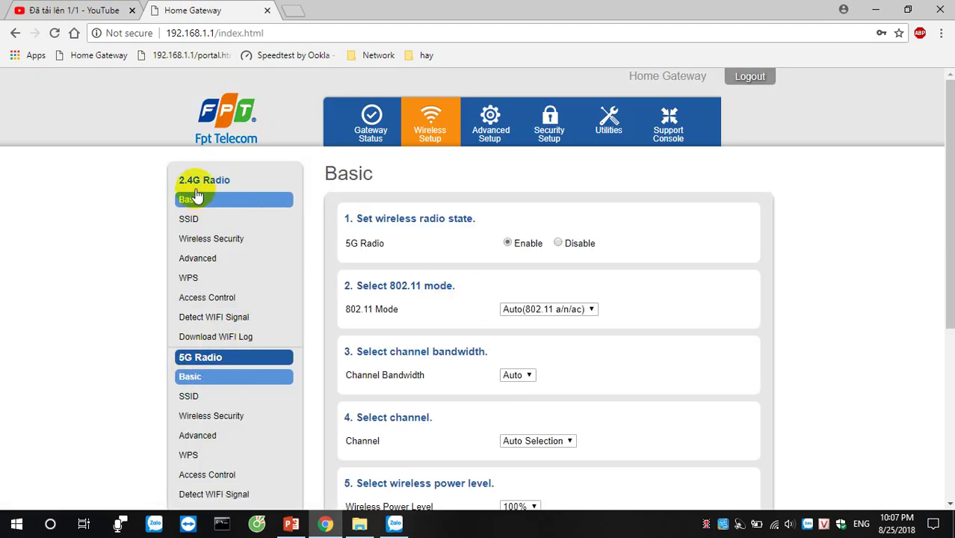
- Scroll down to the Max Client Number section and highlight its heading
scroll(373, 271, "down", 3)
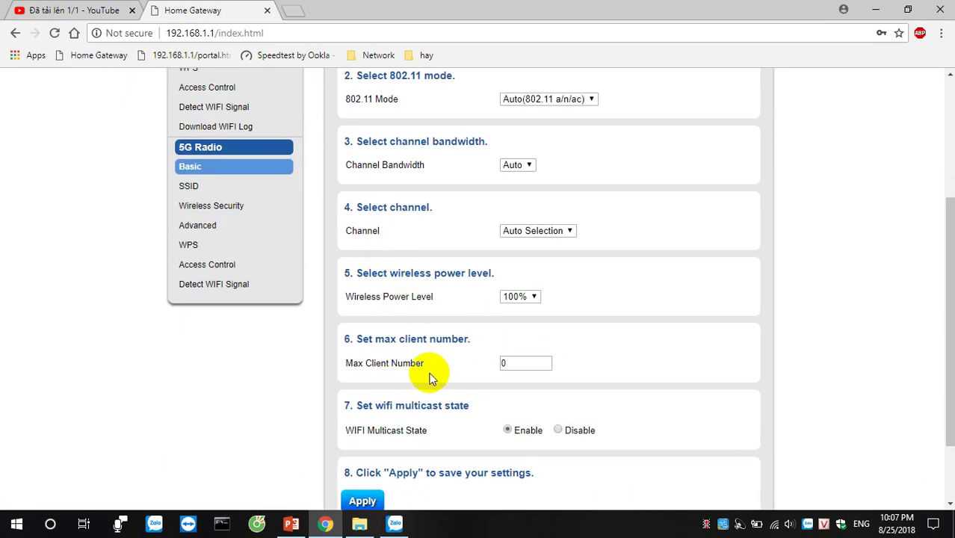
left_click_drag(346, 341, 458, 337)
left_click(455, 355)
left_click_drag(378, 341, 467, 340)
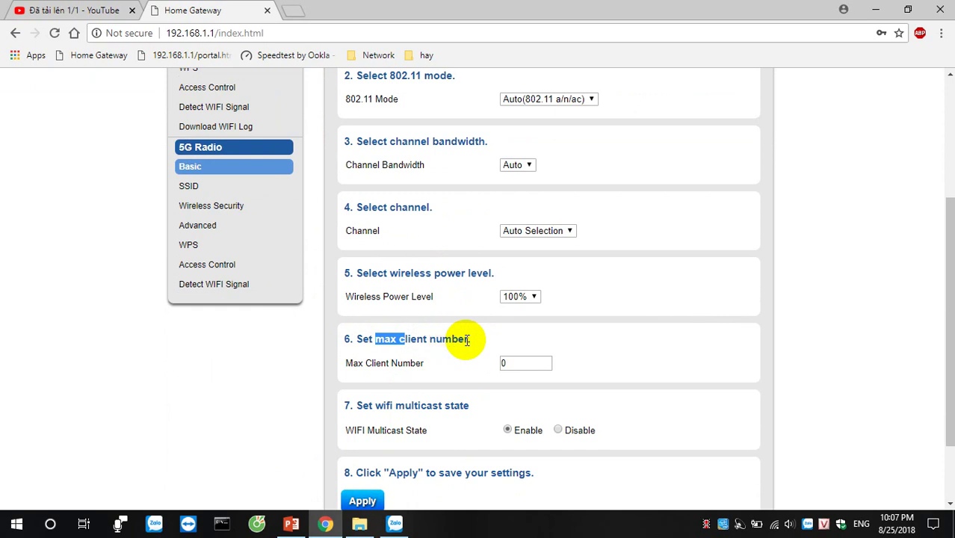
left_click(378, 340)
left_click_drag(378, 340, 419, 340)
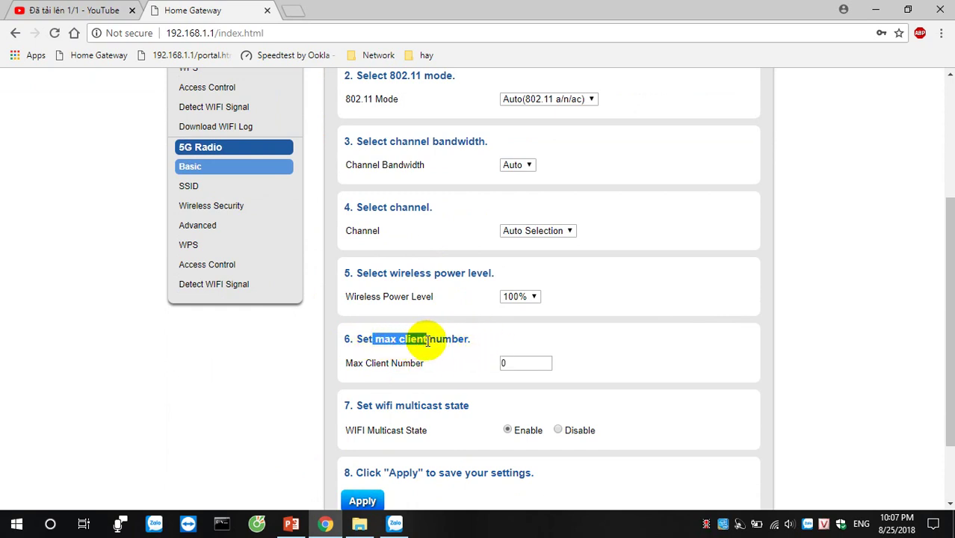
- Try 8 as the Max Client Number, then leave the value at 0
double_click(526, 367)
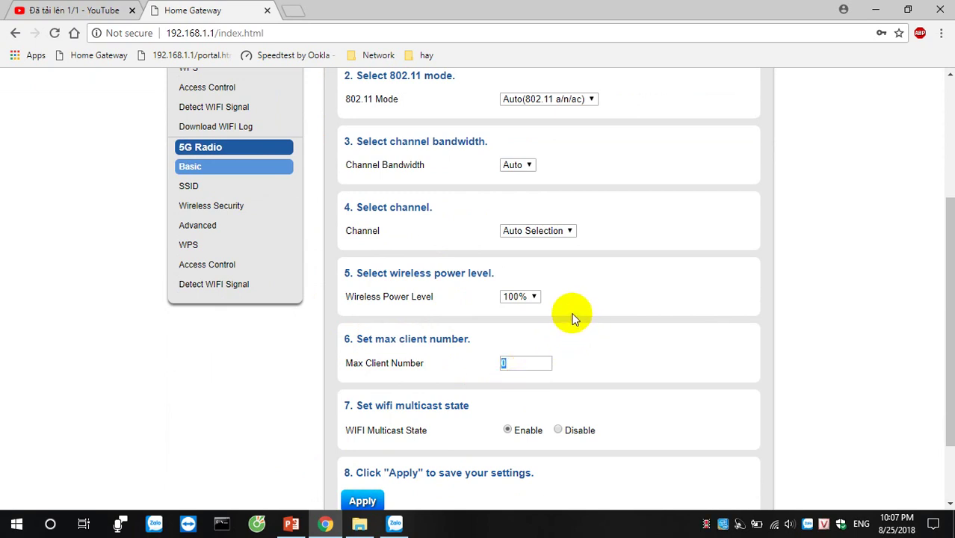
left_click(506, 365)
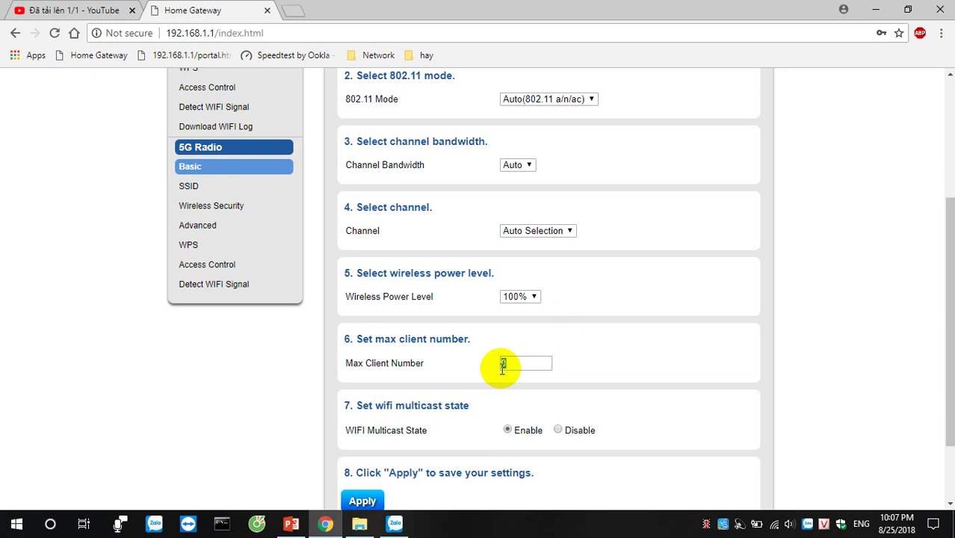
double_click(505, 365)
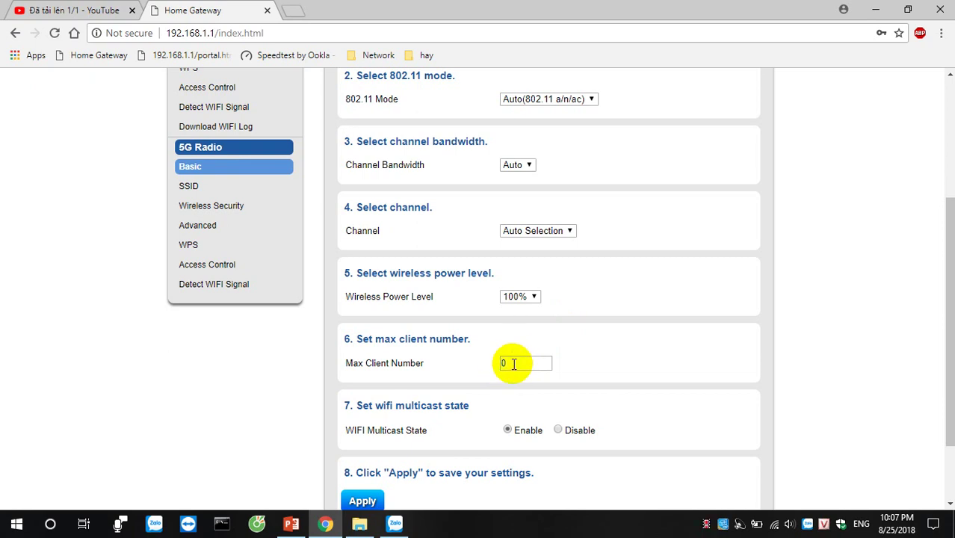
type("8")
left_click_drag(533, 363, 493, 363)
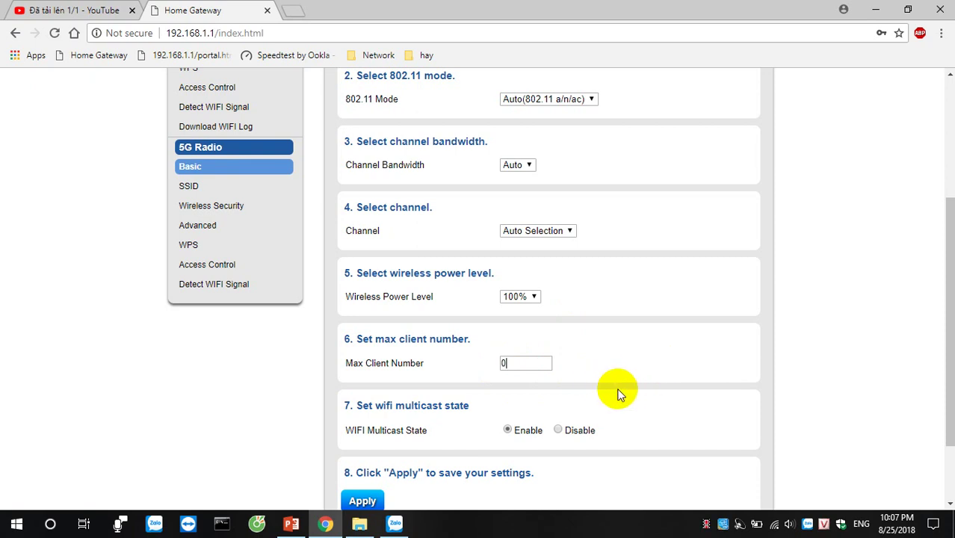
left_click_drag(527, 364, 487, 367)
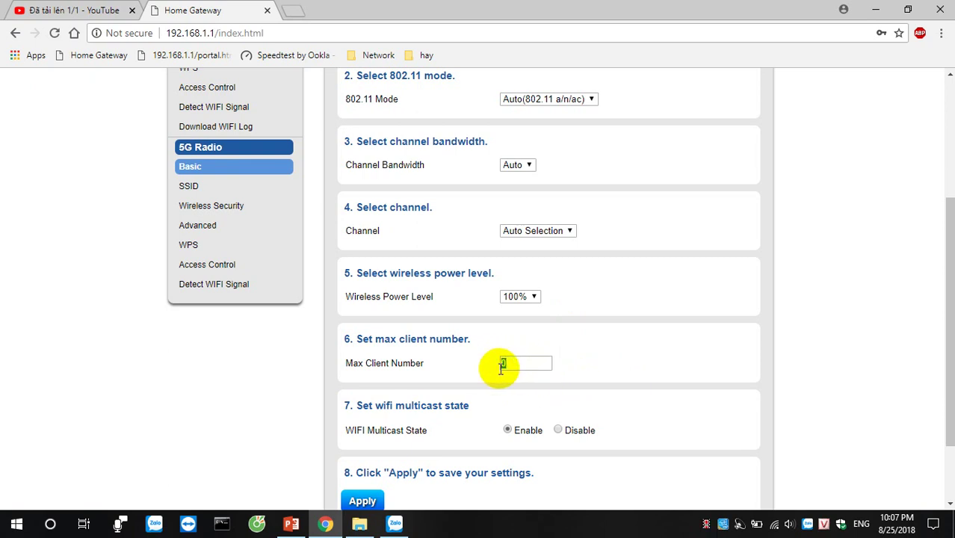
left_click_drag(542, 362, 470, 364)
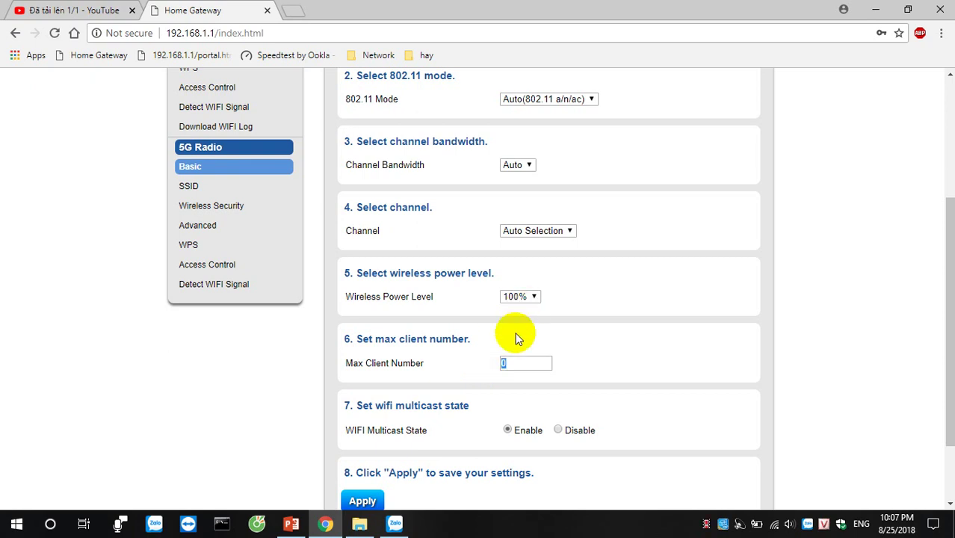
- Go to the 2.4G radio's Basic wireless settings
scroll(639, 320, "up", 3)
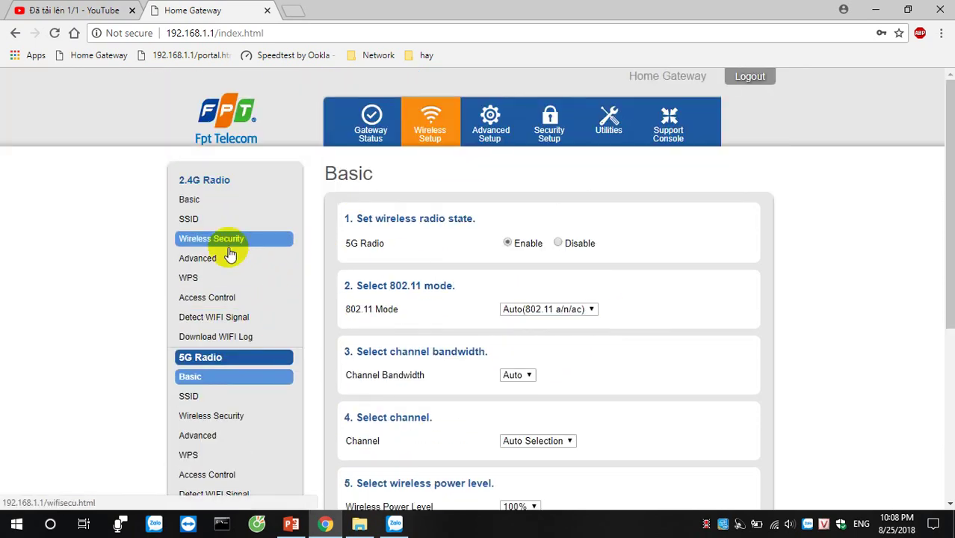
left_click(208, 200)
scroll(572, 303, "down", 3)
double_click(513, 364)
left_click(291, 523)
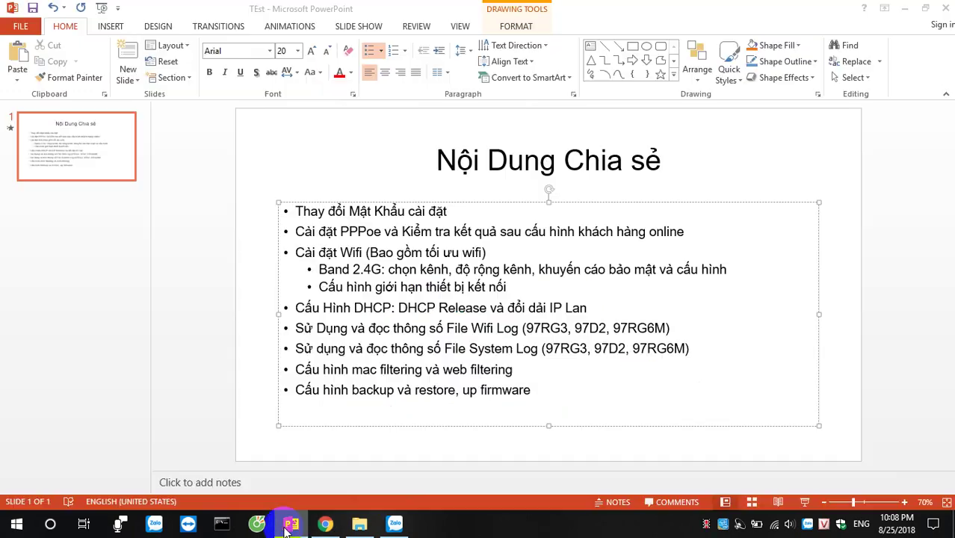
left_click_drag(320, 287, 511, 288)
left_click(394, 323)
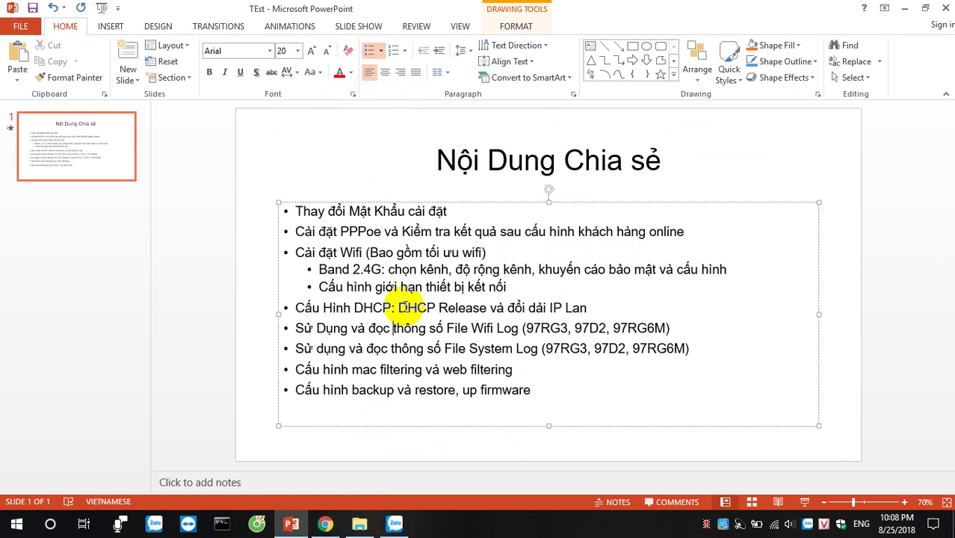
left_click(325, 524)
scroll(631, 273, "up", 3)
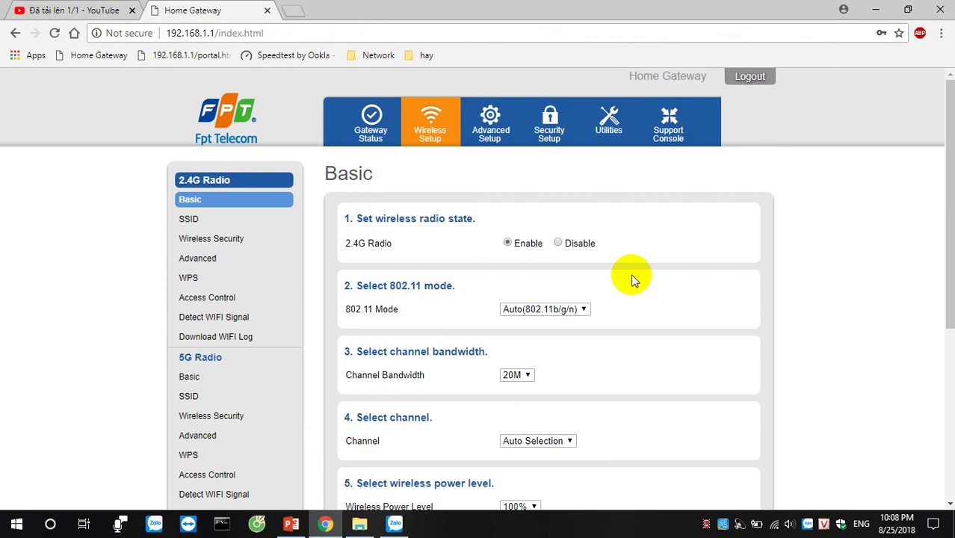
- Bring up the Advanced Setup LAN Basic page and reload it
left_click(493, 123)
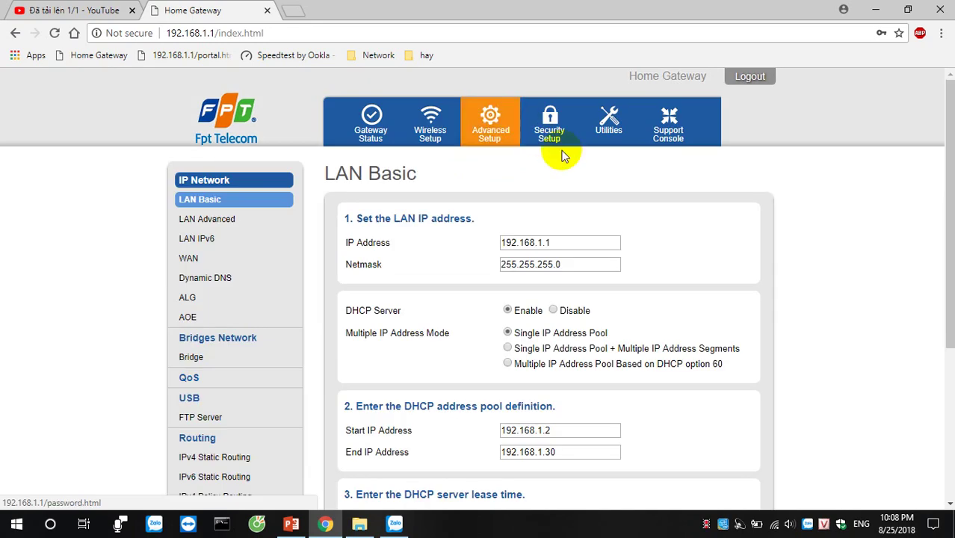
scroll(585, 184, "down", 3)
scroll(651, 232, "up", 3)
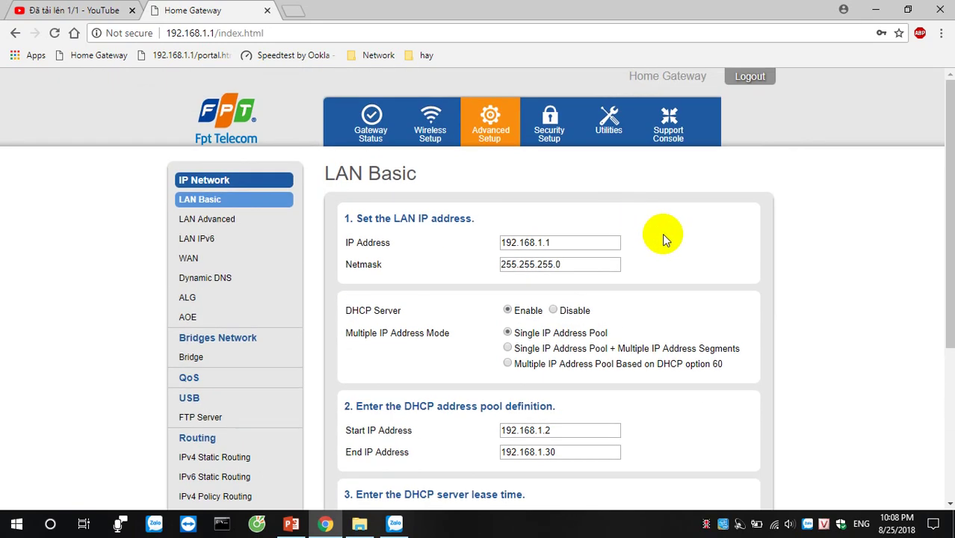
scroll(652, 229, "down", 3)
scroll(649, 228, "up", 3)
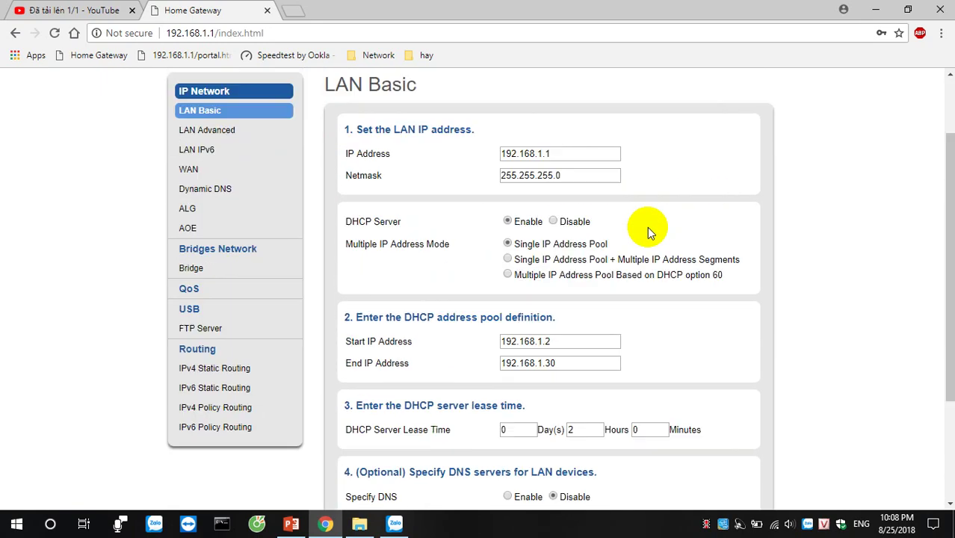
left_click(218, 200)
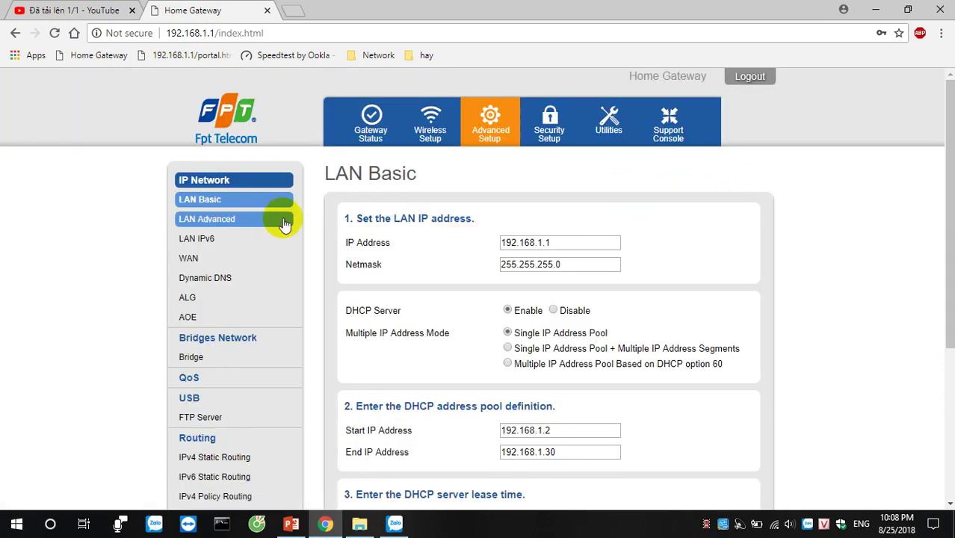
scroll(479, 251, "down", 3)
scroll(543, 239, "up", 3)
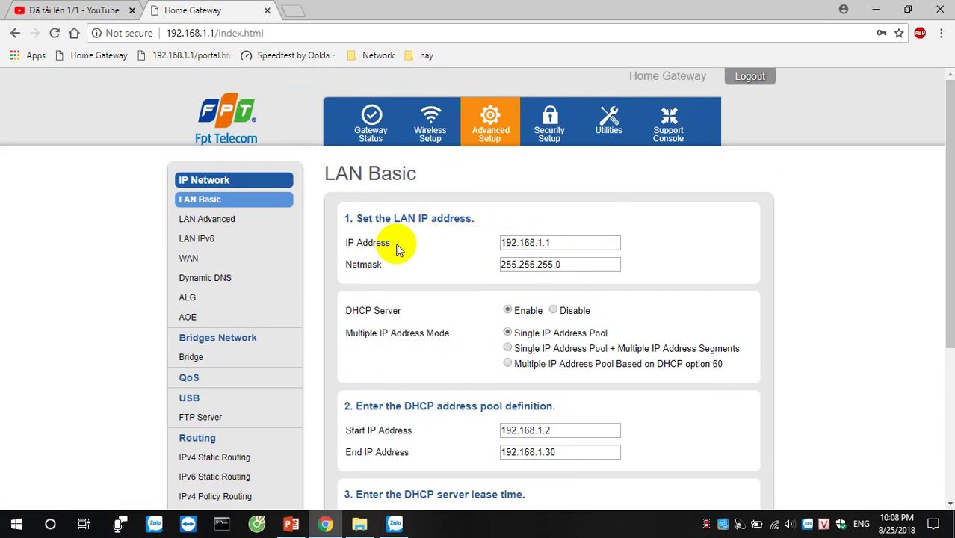
- Highlight the LAN IP Address section and select the address 192.168.1.1
left_click_drag(348, 219, 391, 218)
left_click(436, 219)
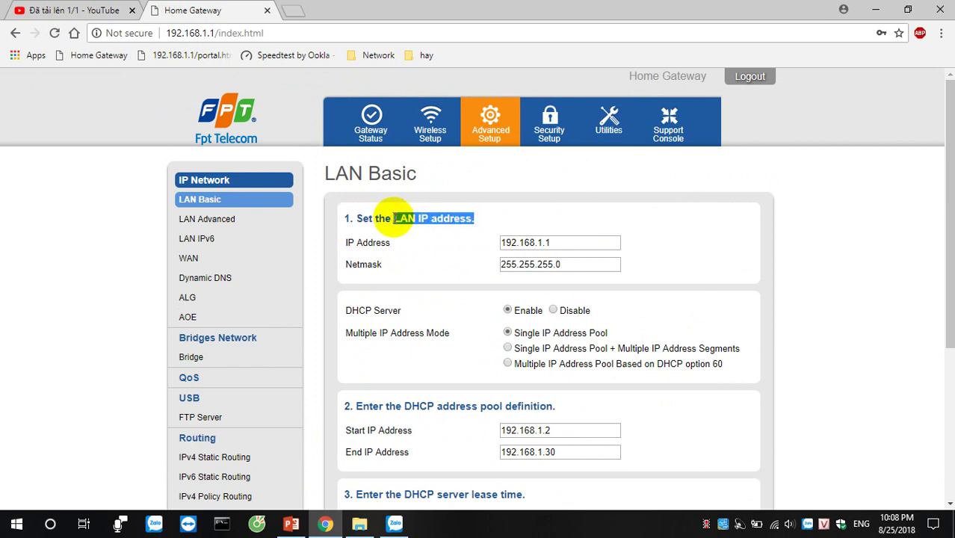
left_click(450, 238)
double_click(527, 242)
left_click(584, 243)
left_click_drag(404, 249, 331, 241)
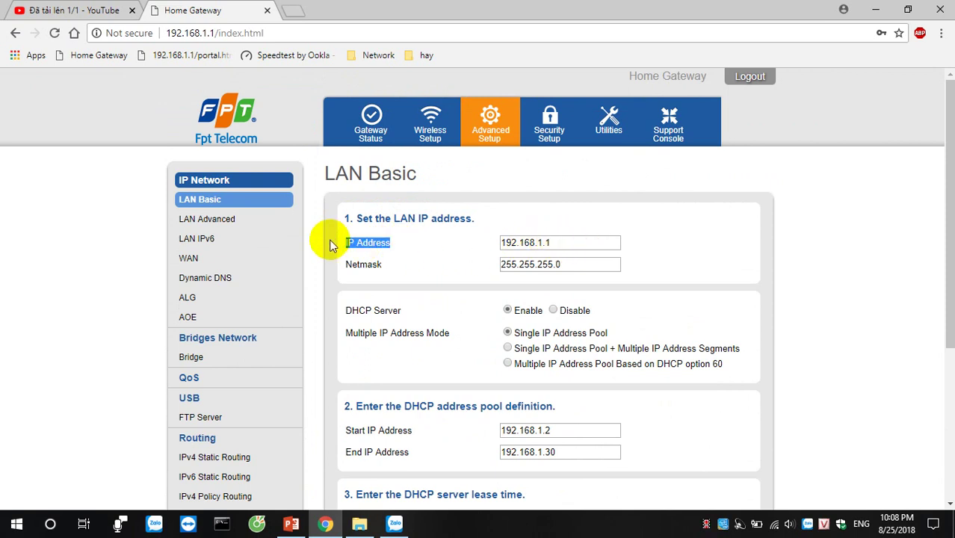
left_click_drag(557, 242, 503, 244)
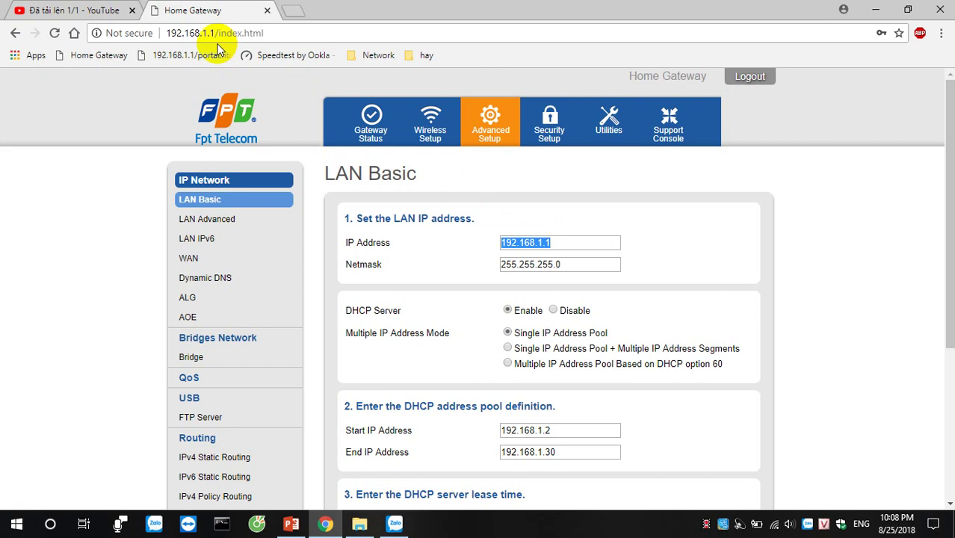
left_click(557, 243)
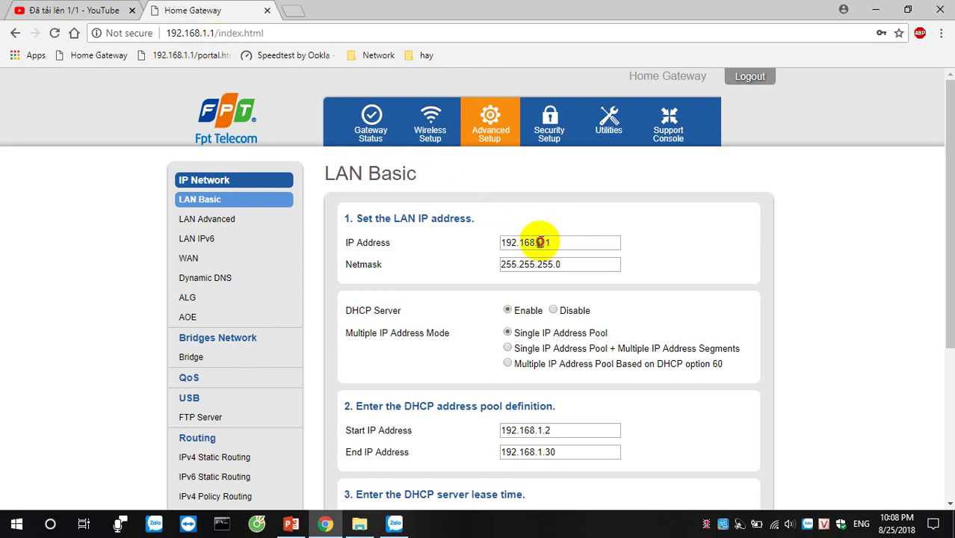
- Change the LAN IP's third octet to 2 and dismiss the subnet-change alert
left_click(539, 242)
key("BackSpace")
type("2")
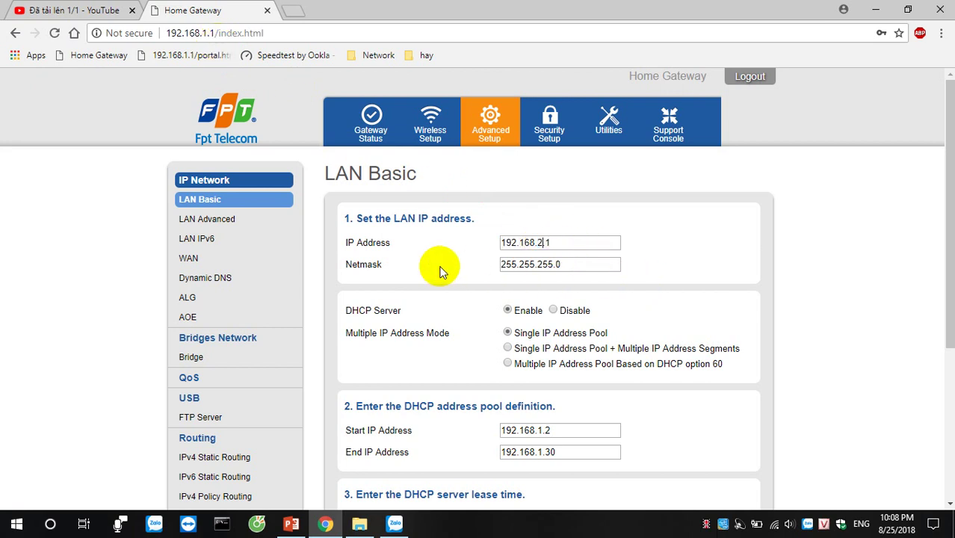
left_click(567, 265)
left_click(600, 124)
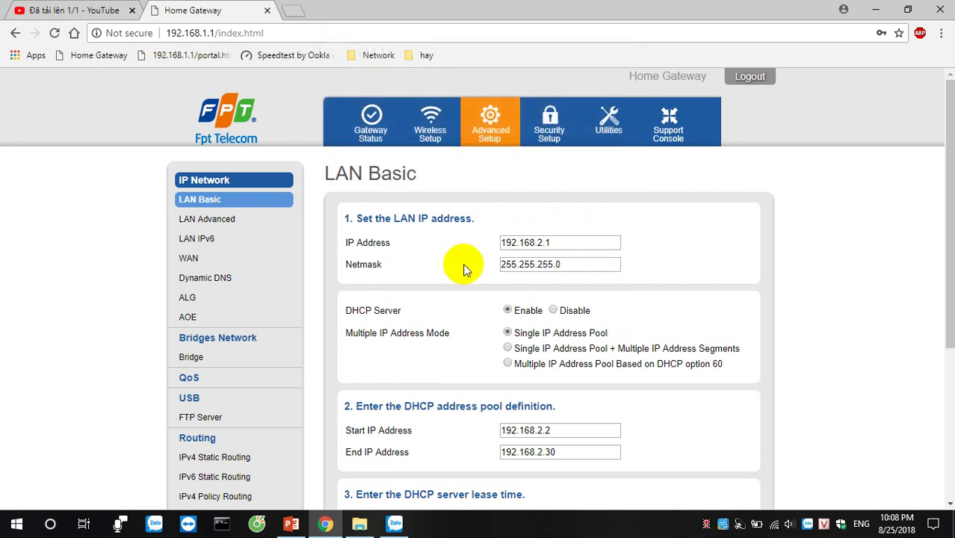
- Set the third octet to 3 (192.168.3.1) and accept the subnet-change warning
left_click(586, 264)
left_click(538, 244)
type("3")
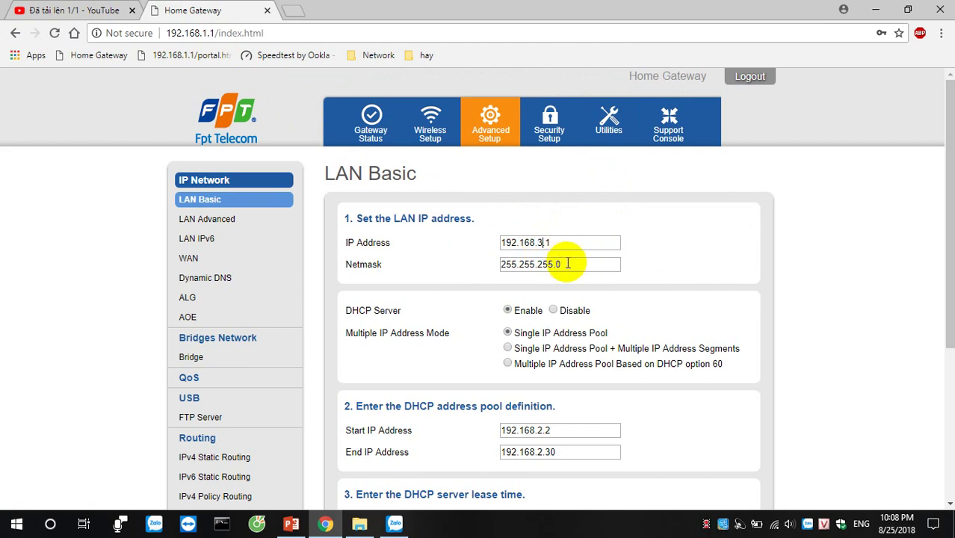
left_click(573, 265)
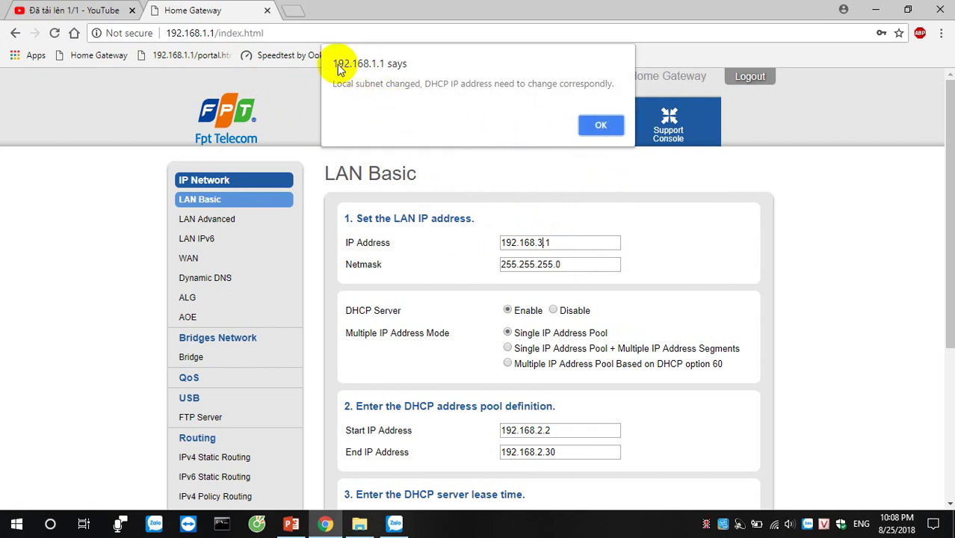
mouse_move(336, 84)
left_mouse_down()
mouse_move(390, 82)
mouse_move(341, 81)
left_mouse_up()
left_click(397, 85)
left_click_drag(425, 87, 586, 87)
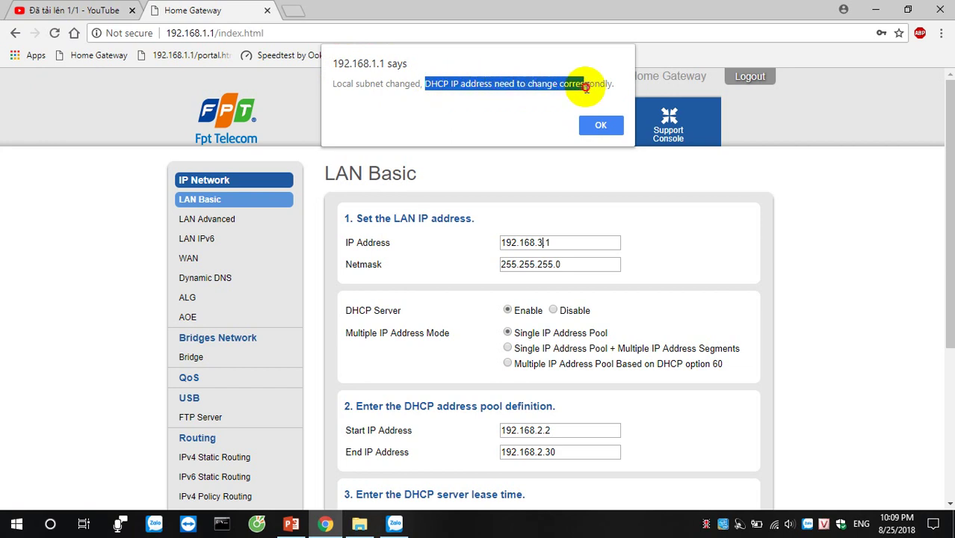
left_click(603, 125)
left_click(368, 414)
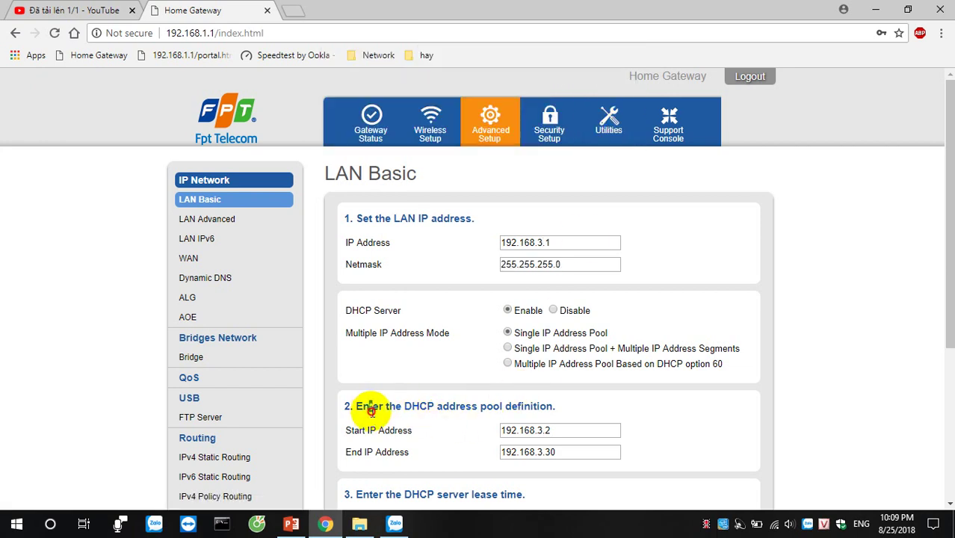
- Point out the updated Start IP Address and the enabled DHCP Server setting
left_click_drag(454, 433, 364, 453)
left_click_drag(570, 429, 530, 430)
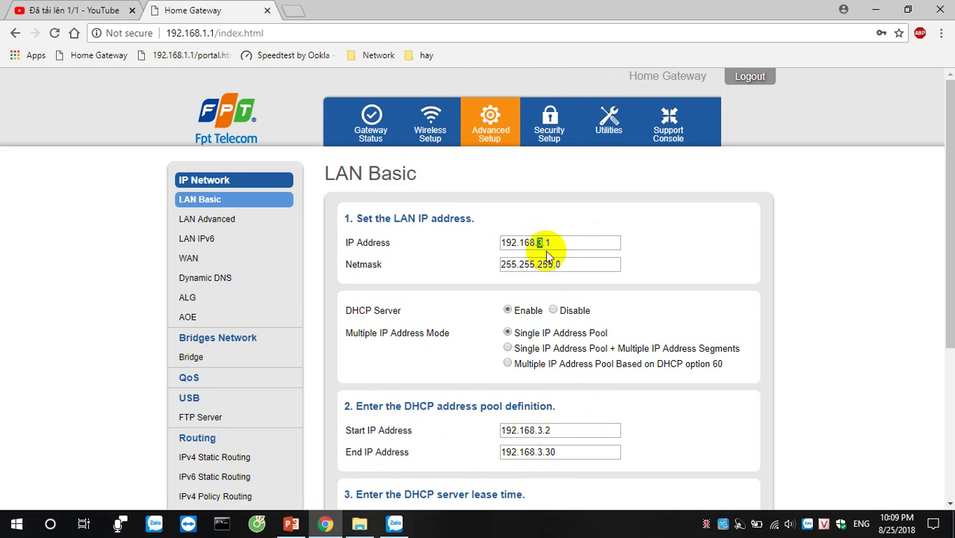
double_click(538, 430)
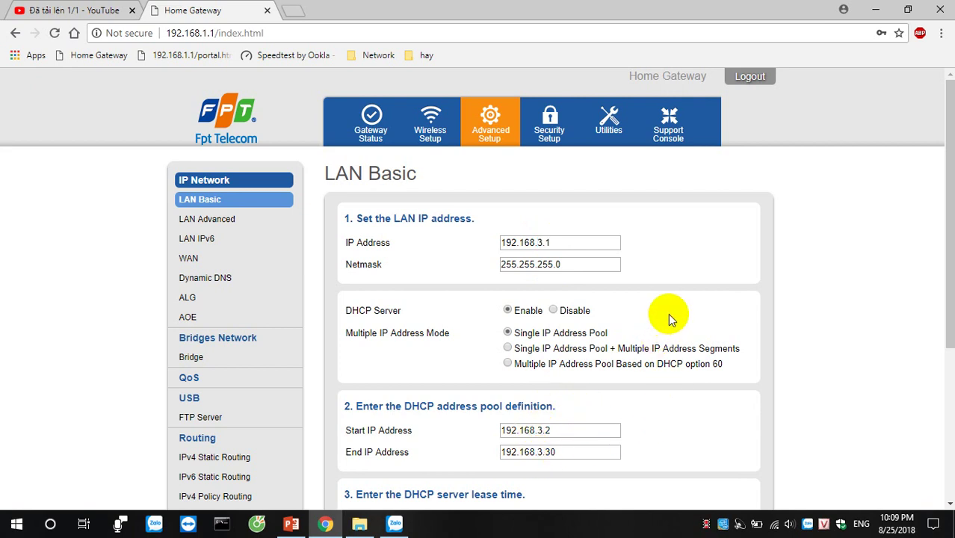
left_click_drag(405, 312, 345, 312)
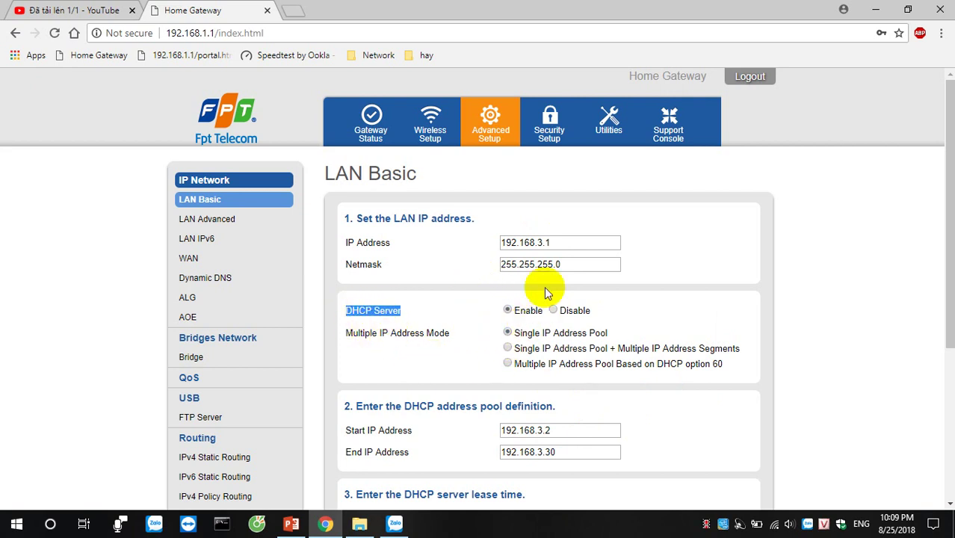
mouse_move(540, 312)
left_mouse_down()
mouse_move(516, 311)
mouse_move(598, 315)
mouse_move(557, 314)
left_mouse_up()
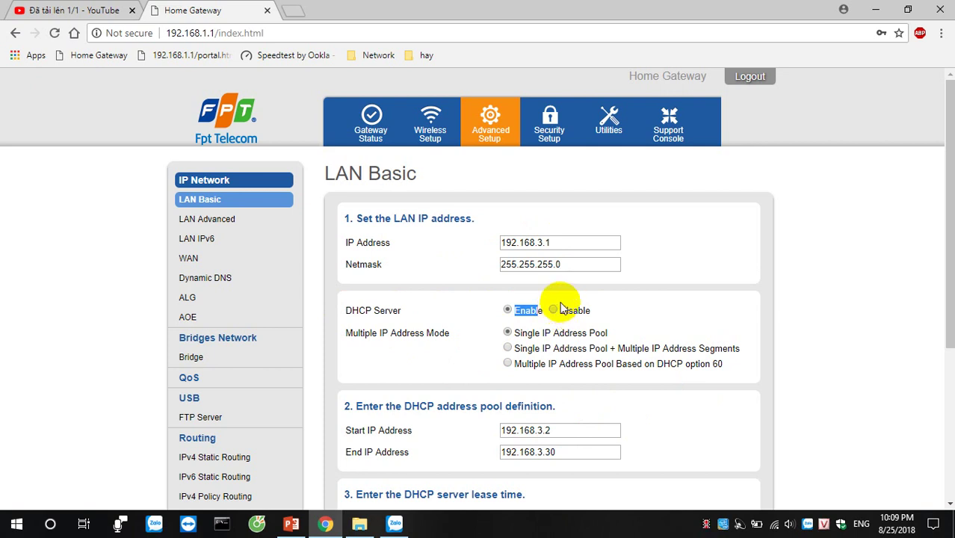
left_click(653, 314)
- Review the Multiple IP Address Mode options: Single IP Address Pool and DHCP option 60
scroll(673, 318, "down", 3)
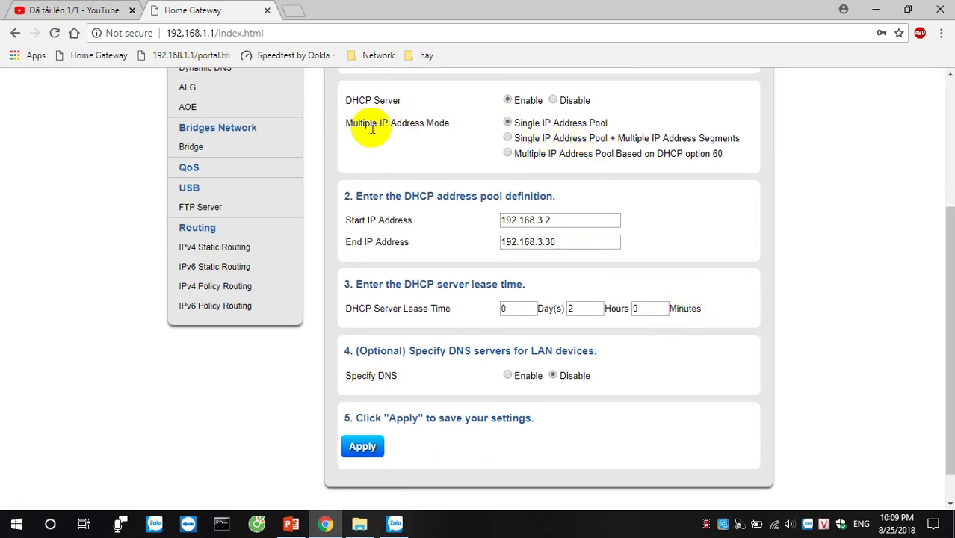
left_click_drag(347, 123, 410, 123)
left_click(407, 155)
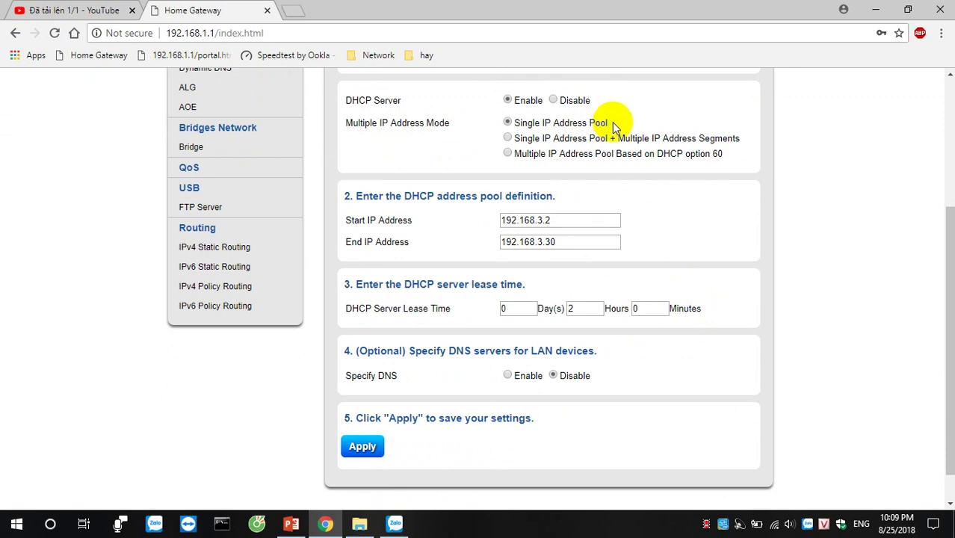
left_click_drag(607, 123, 514, 127)
left_click_drag(610, 124, 541, 125)
left_click_drag(723, 154, 648, 154)
left_click(699, 149)
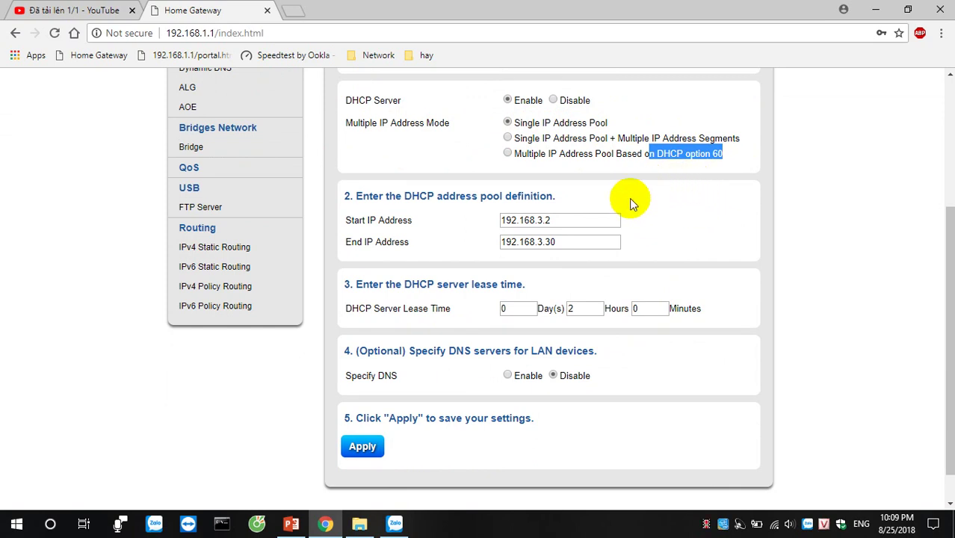
- Select the network part of the Start IP Address value
scroll(634, 225, "up", 3)
left_click(632, 232)
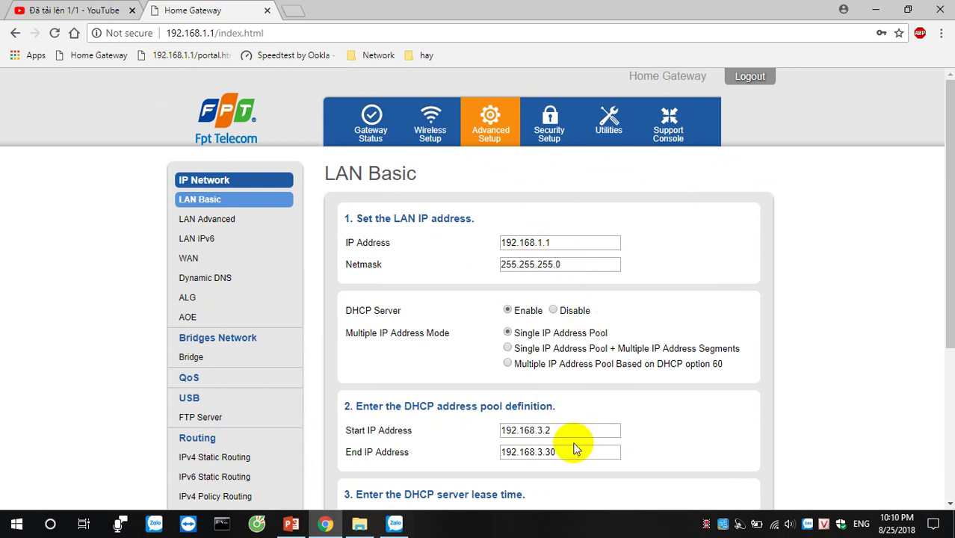
double_click(548, 433)
left_click_drag(501, 432, 541, 432)
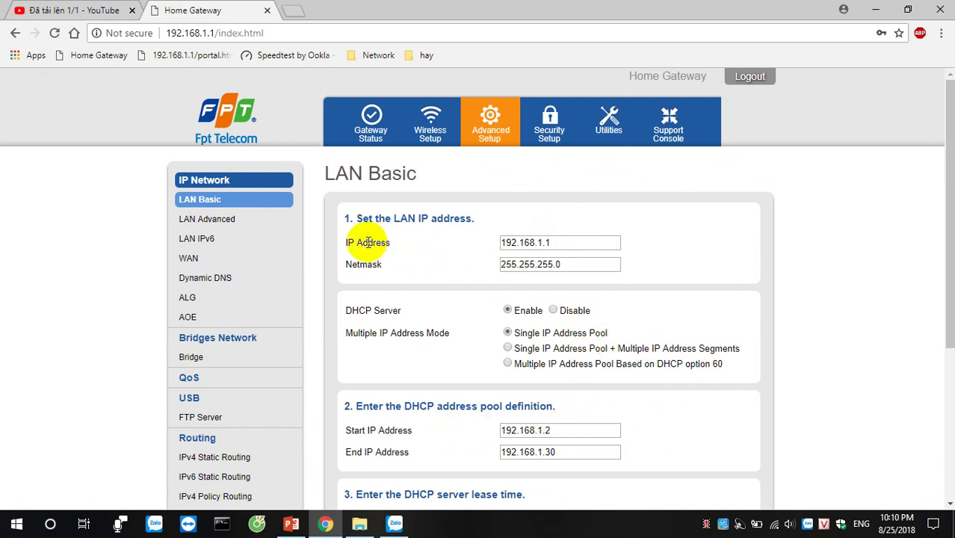
double_click(557, 244)
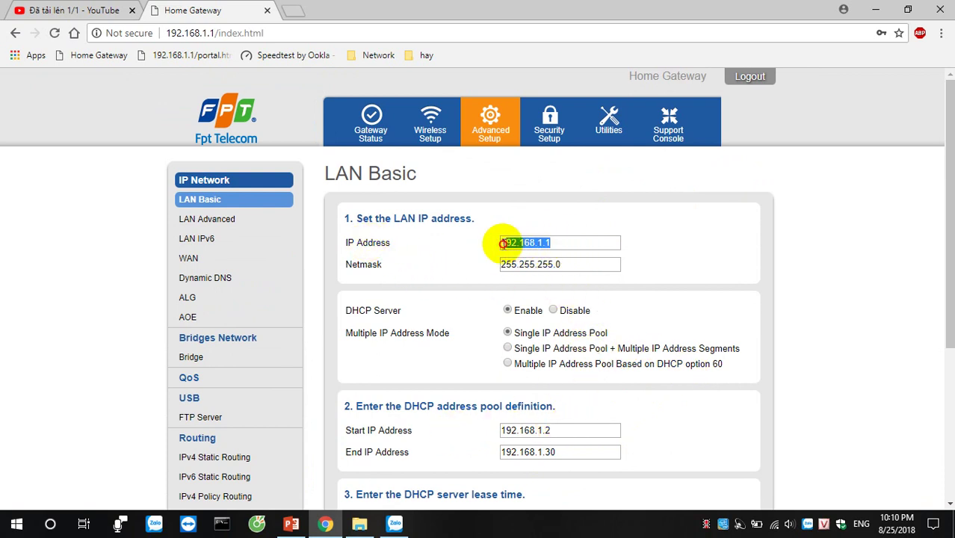
left_click(481, 257)
scroll(434, 333, "down", 3)
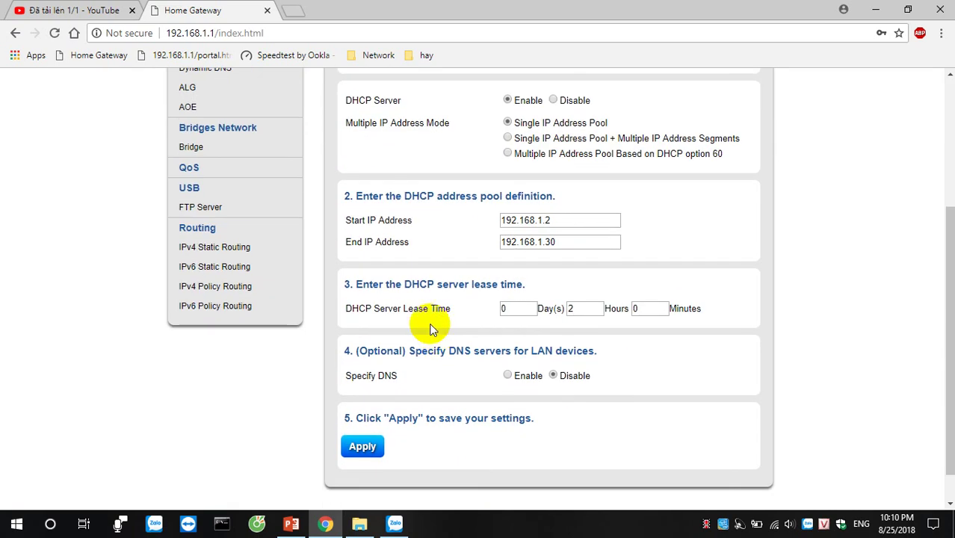
left_click_drag(422, 247, 351, 241)
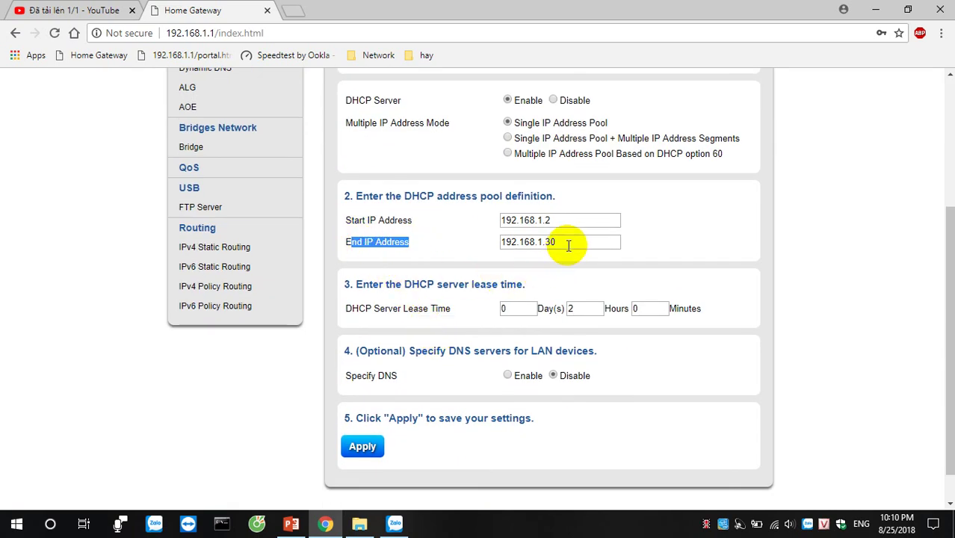
left_click_drag(568, 243, 494, 241)
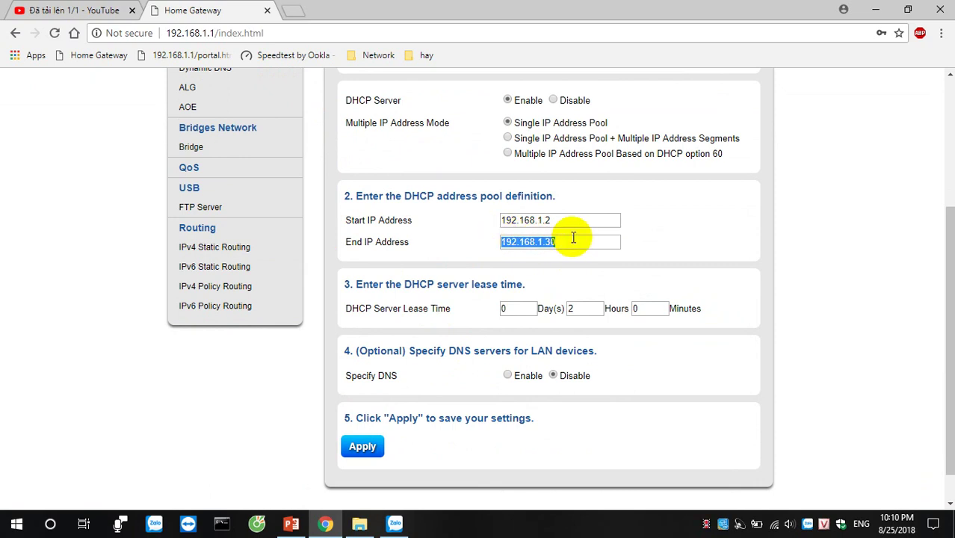
type("255")
left_click_drag(574, 237, 500, 248)
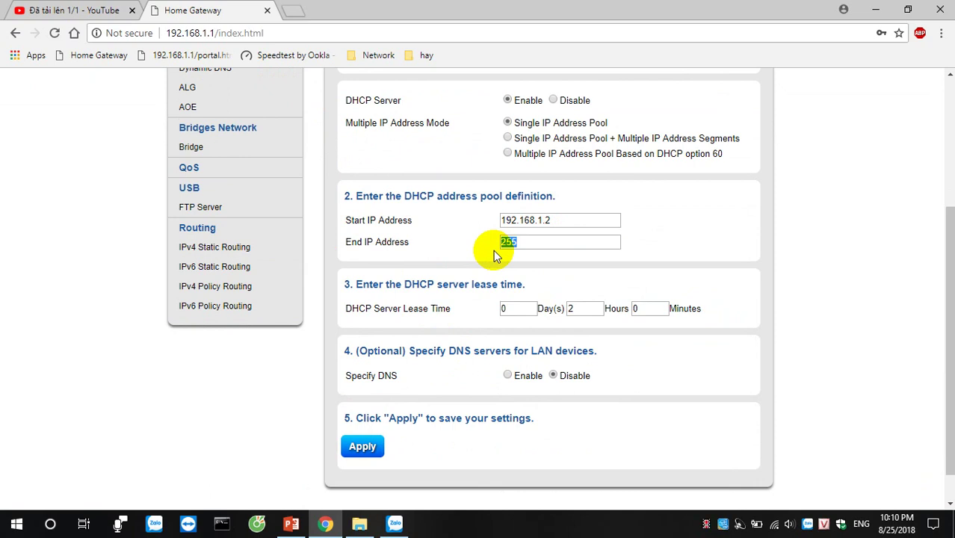
type("92")
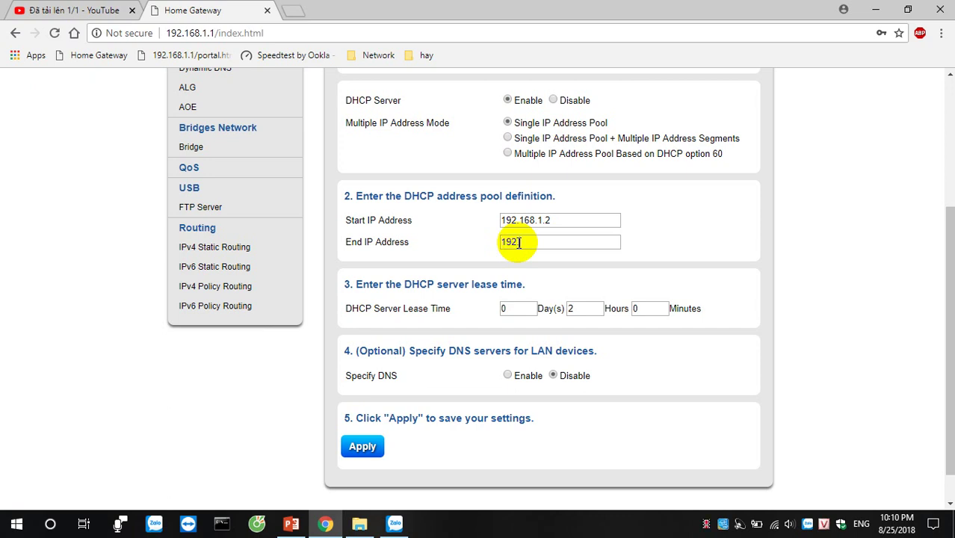
type(".168.1.255")
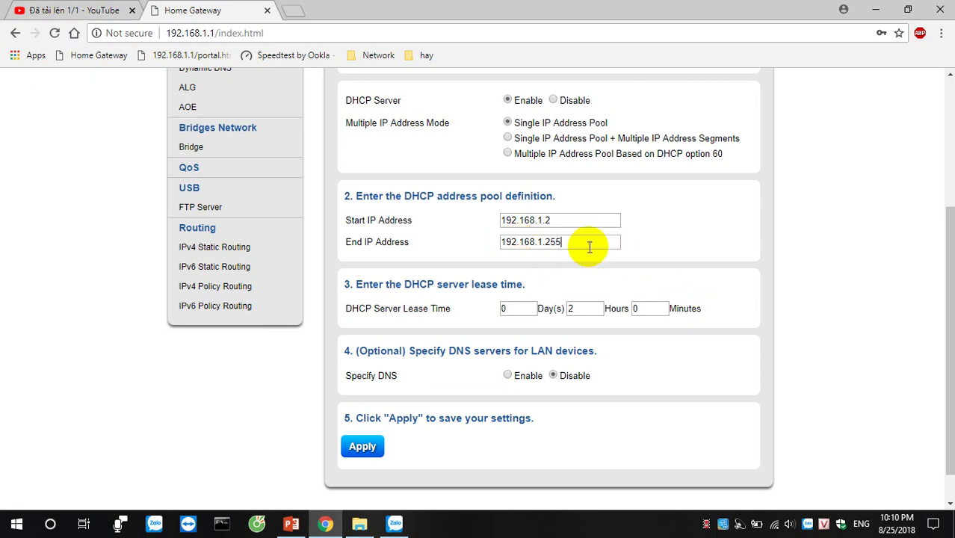
left_click_drag(546, 243, 571, 243)
type("30")
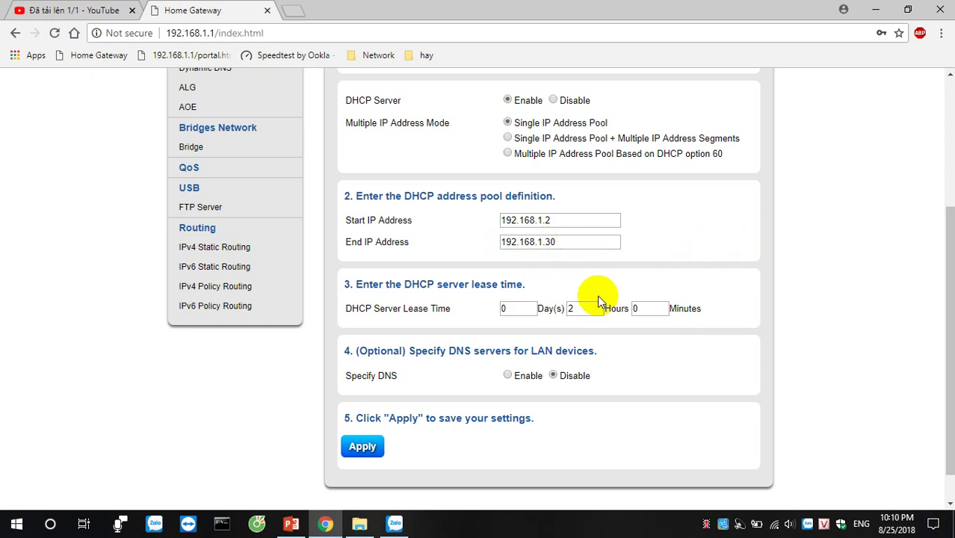
left_click_drag(347, 284, 523, 285)
left_click(466, 336)
- Highlight the DHCP Server Lease Time heading and focus its Hours value
left_click_drag(349, 286, 522, 285)
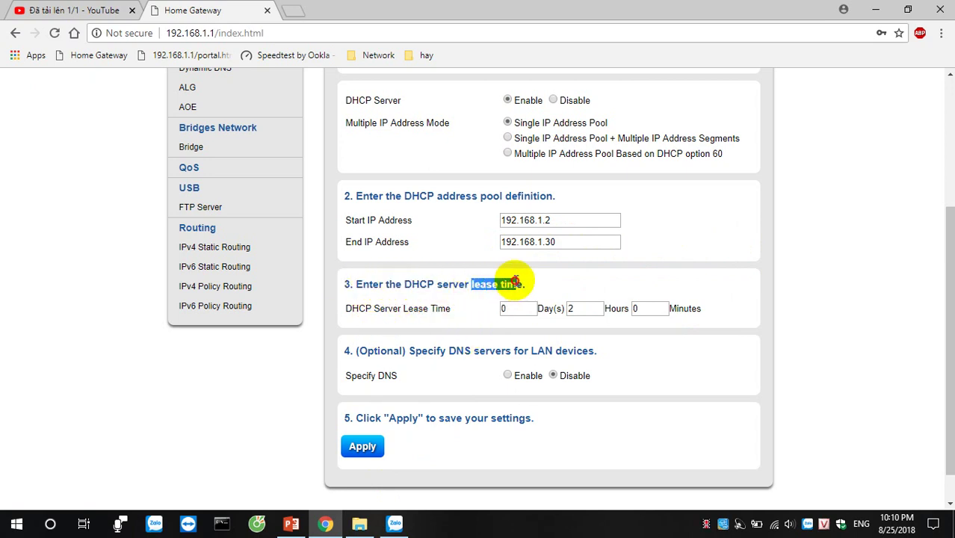
left_click(551, 286)
triple_click(349, 286)
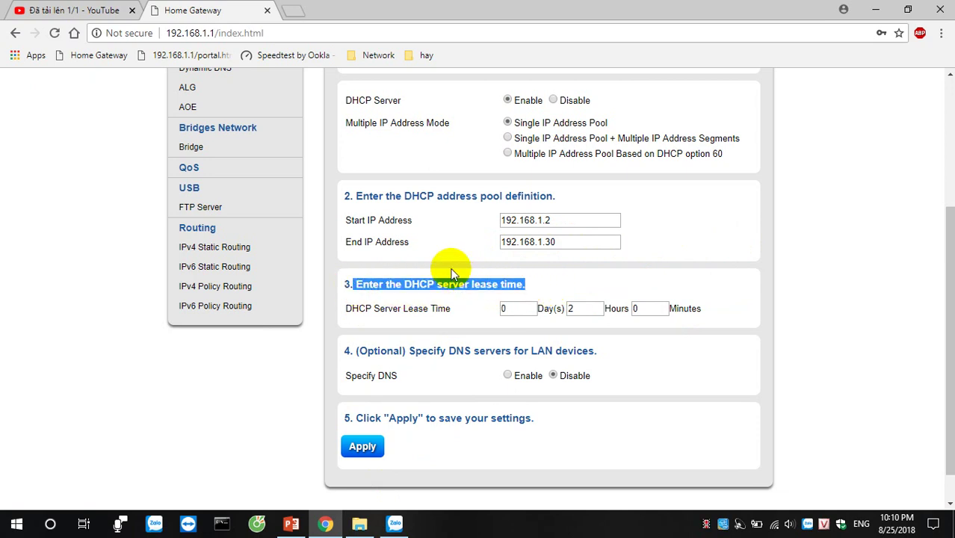
left_click(586, 311)
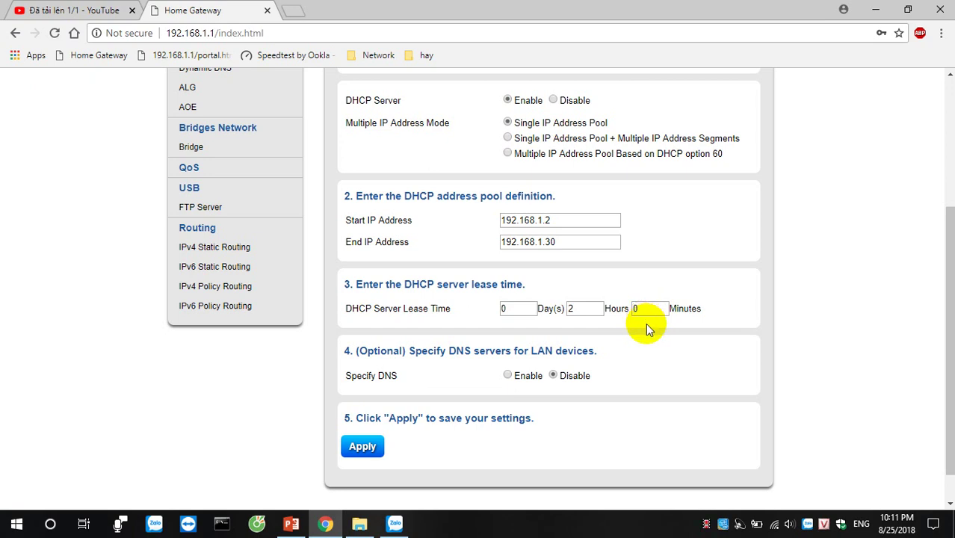
- Edit the lease time Day(s) and Hours fields, setting Hours to 2
double_click(523, 308)
type("1")
double_click(572, 308)
type("0")
left_click_drag(535, 309, 487, 309)
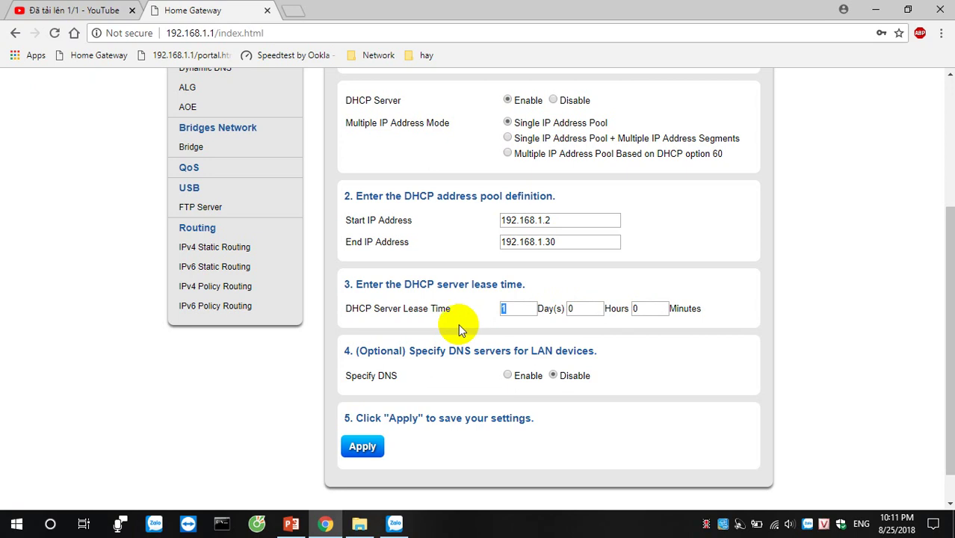
type("1")
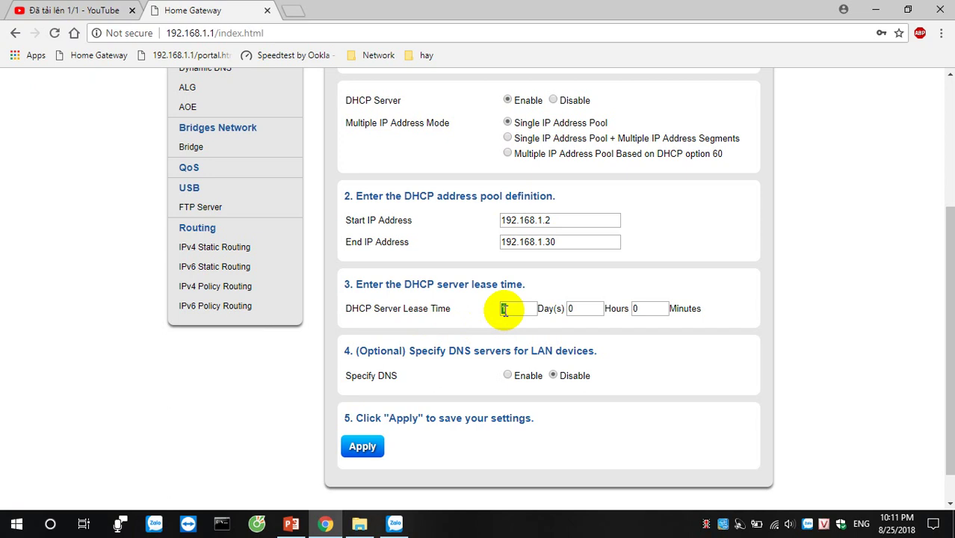
key("Tab")
type("2")
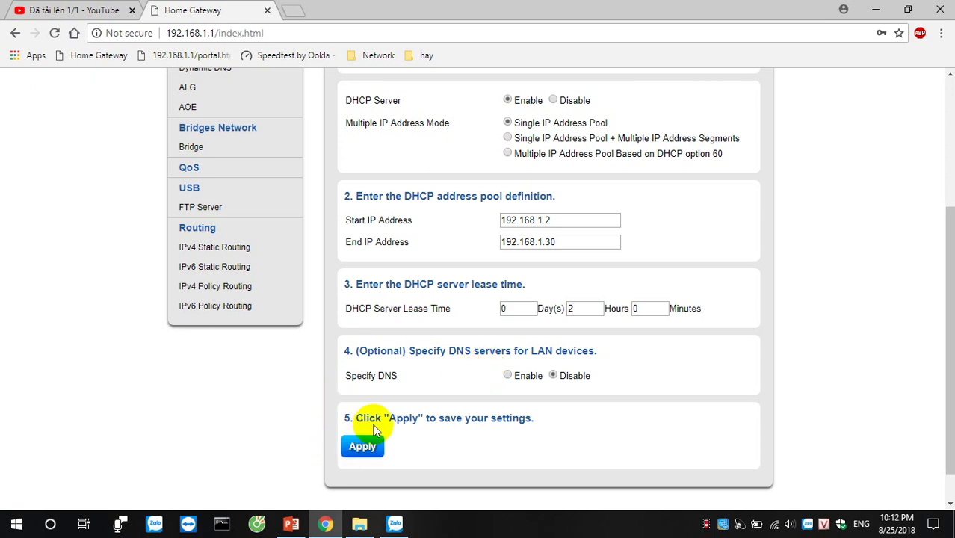
- Return to the top of the page and switch to the PowerPoint presentation
scroll(403, 397, "down", 1)
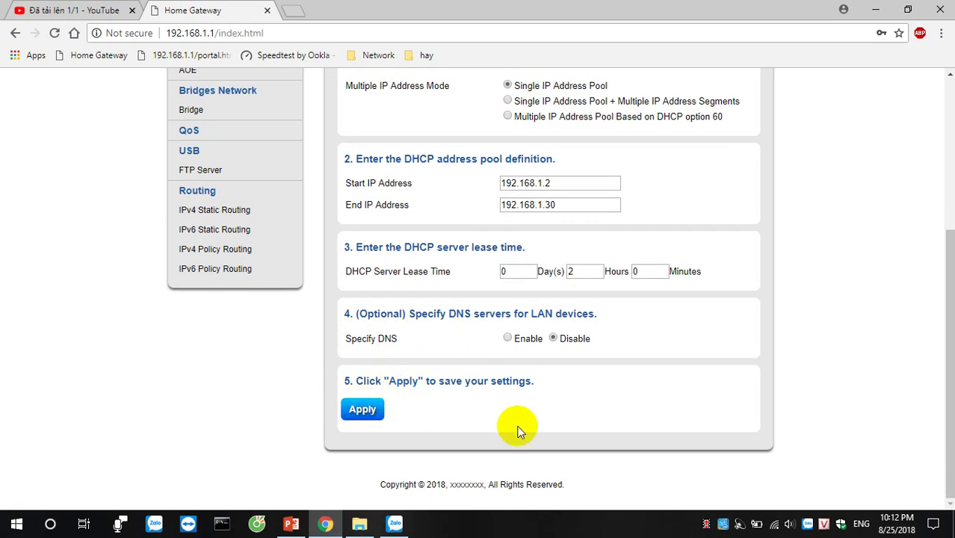
scroll(511, 424, "up", 4)
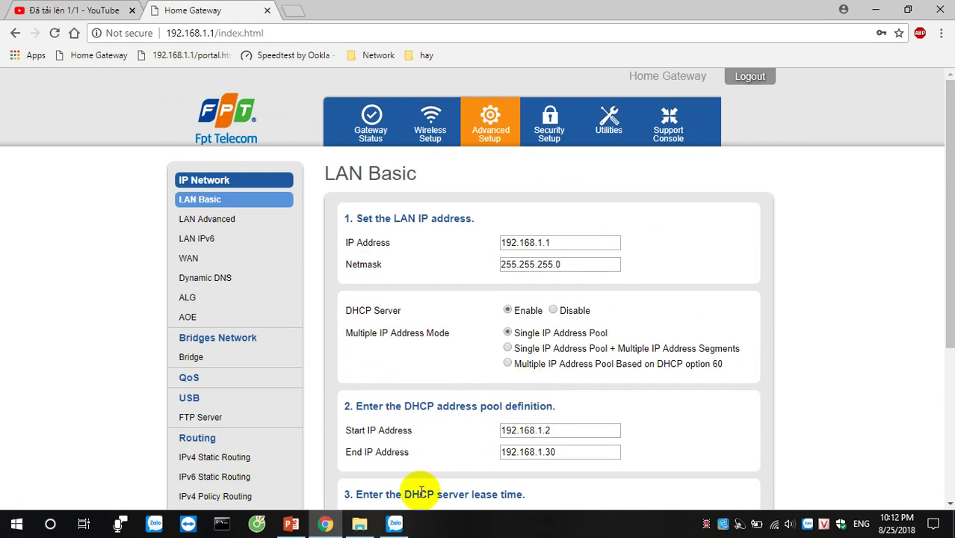
left_click(291, 523)
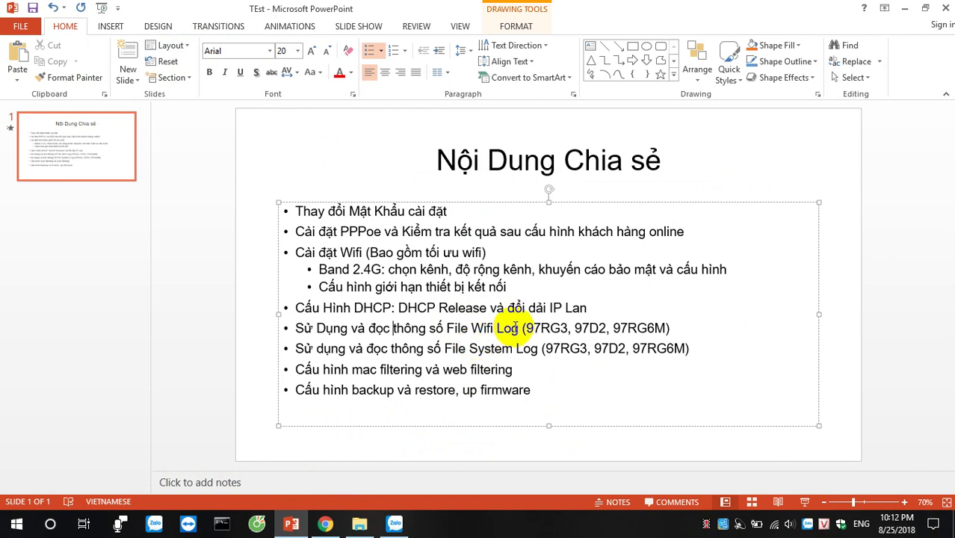
left_click_drag(601, 303, 396, 308)
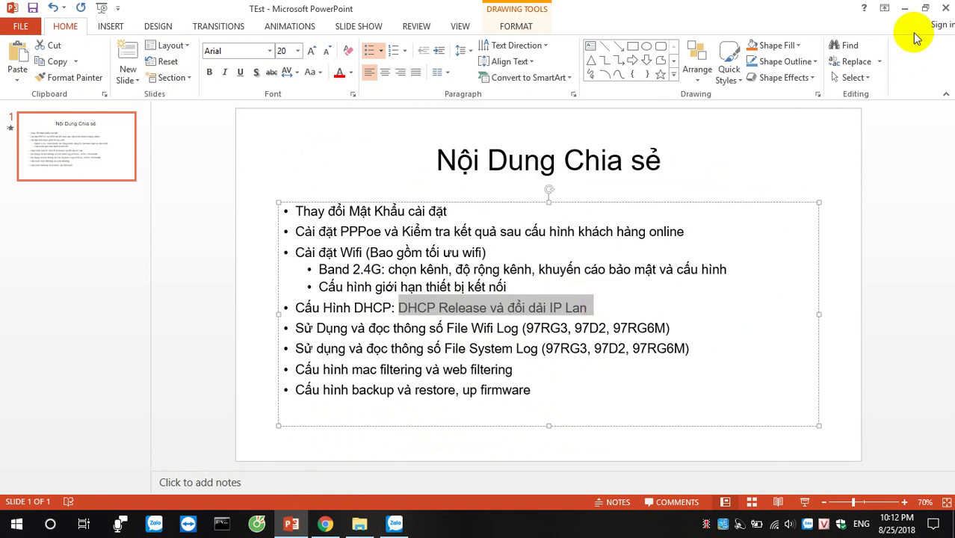
left_click(904, 8)
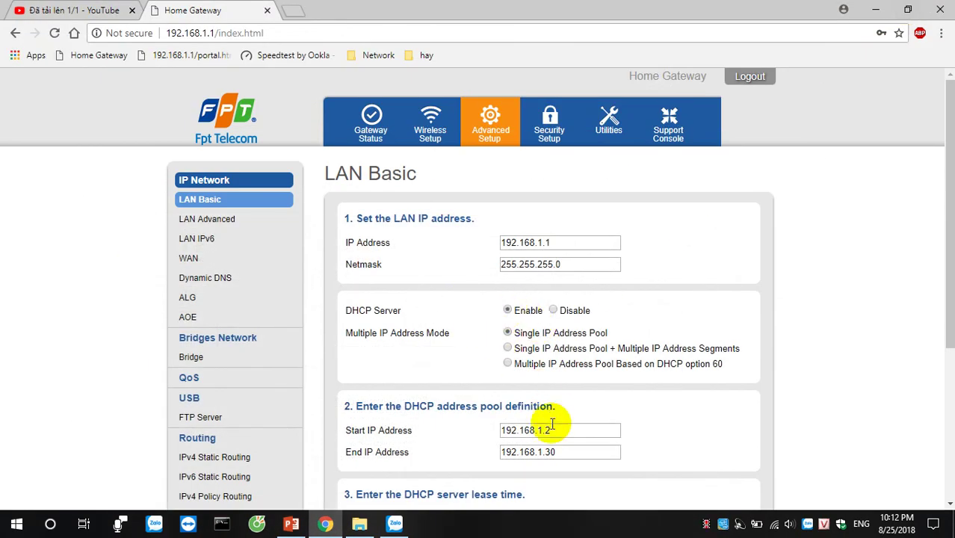
- Sign in with the saved username and the account password, then open Utilities
left_click_drag(557, 431, 503, 433)
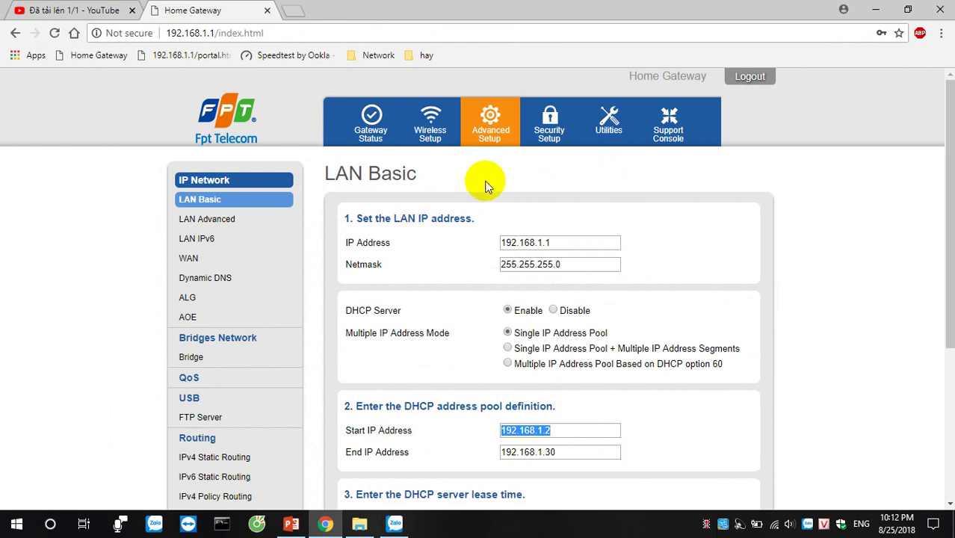
left_click(615, 117)
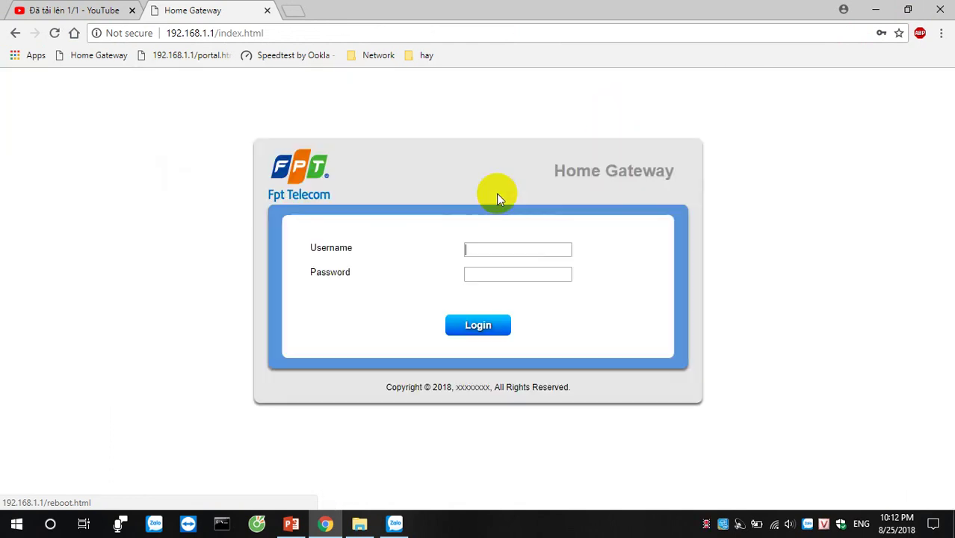
left_click(497, 248)
left_click(497, 263)
left_click(498, 272)
type("admin")
key("Return")
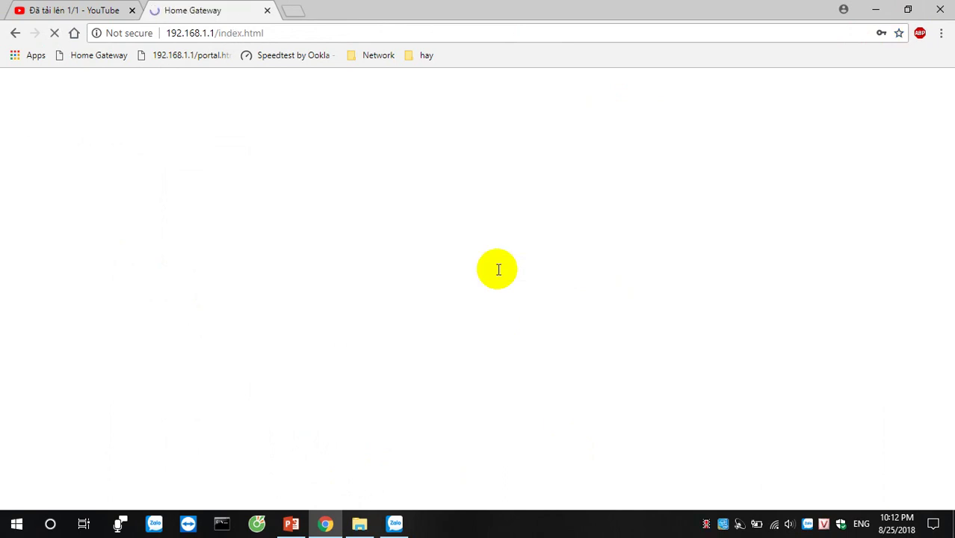
left_click(632, 106)
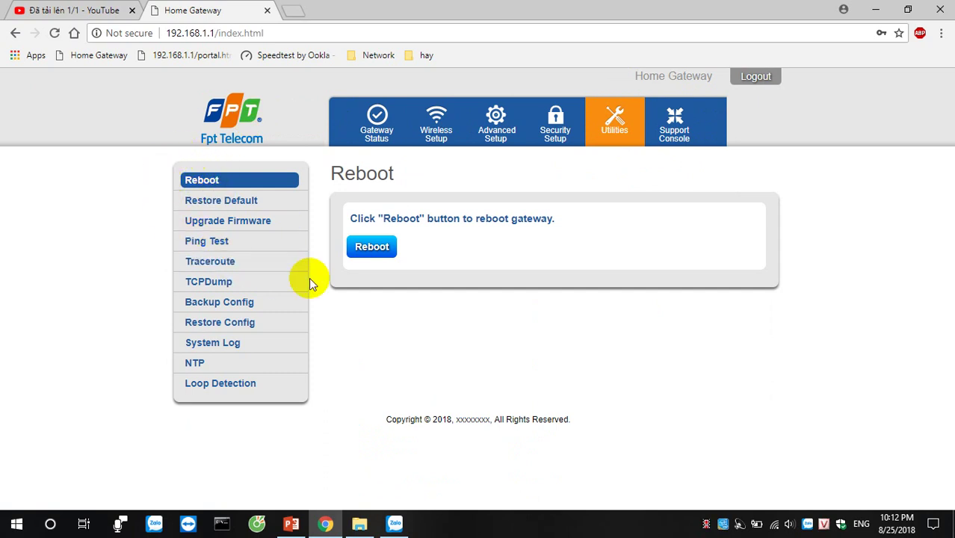
- Visit Restore Default, dismiss the antivirus toast, and open Upgrade Firmware
left_click(237, 202)
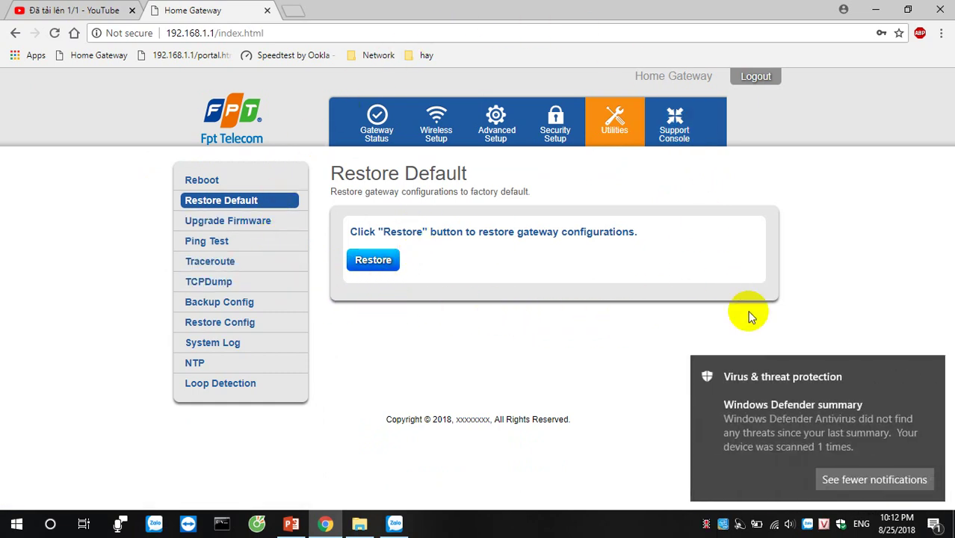
left_click(926, 368)
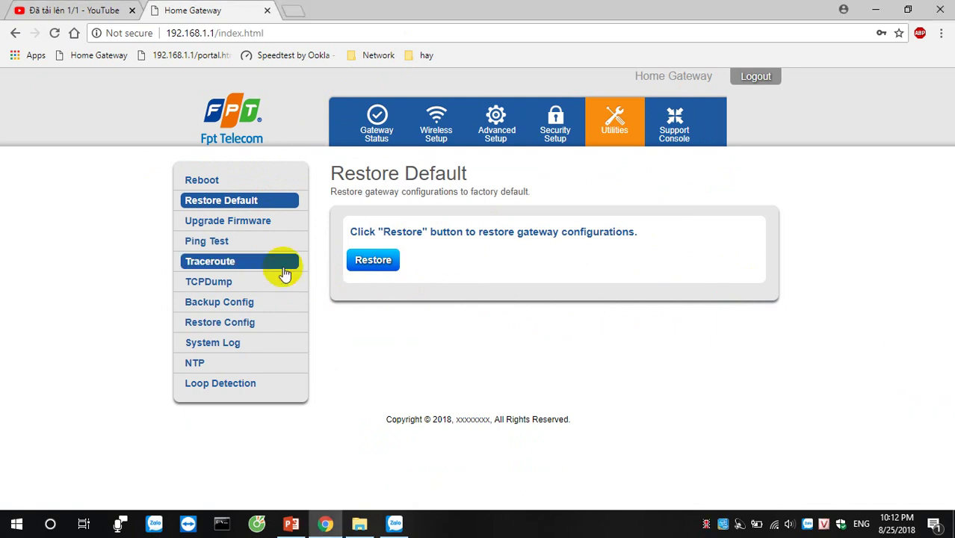
left_click(230, 224)
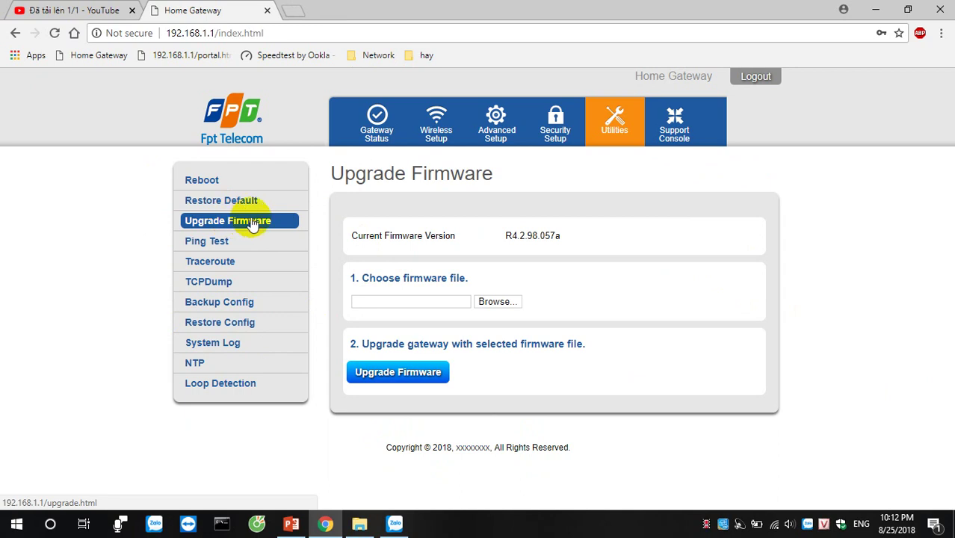
- Highlight the current firmware version R4.2.98.057a and start choosing a firmware file
left_click_drag(565, 240, 540, 247)
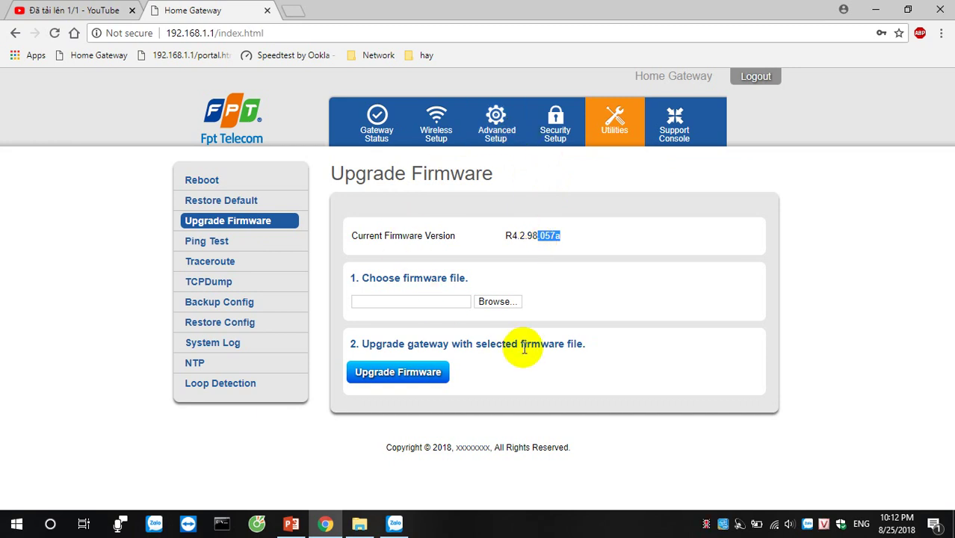
left_click(367, 279)
left_click_drag(364, 279, 459, 278)
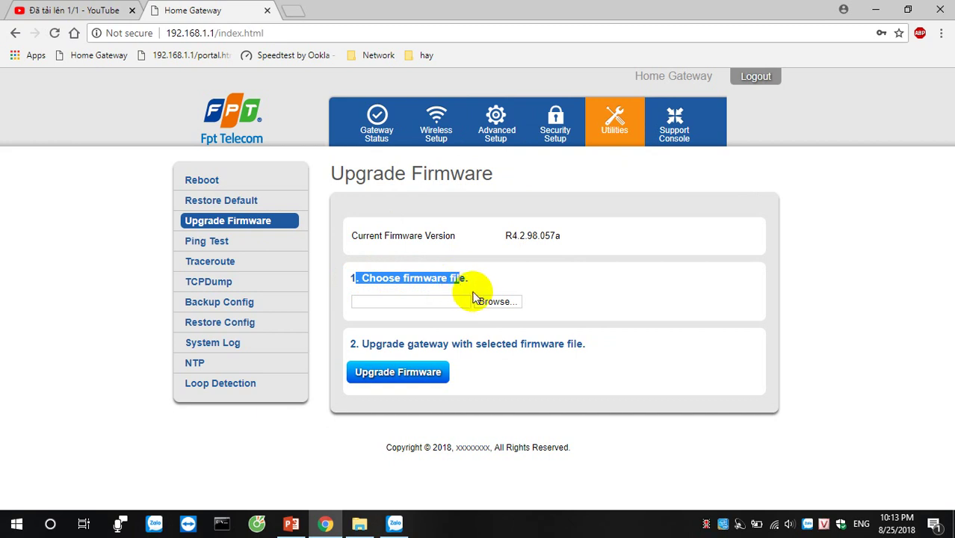
left_click(495, 301)
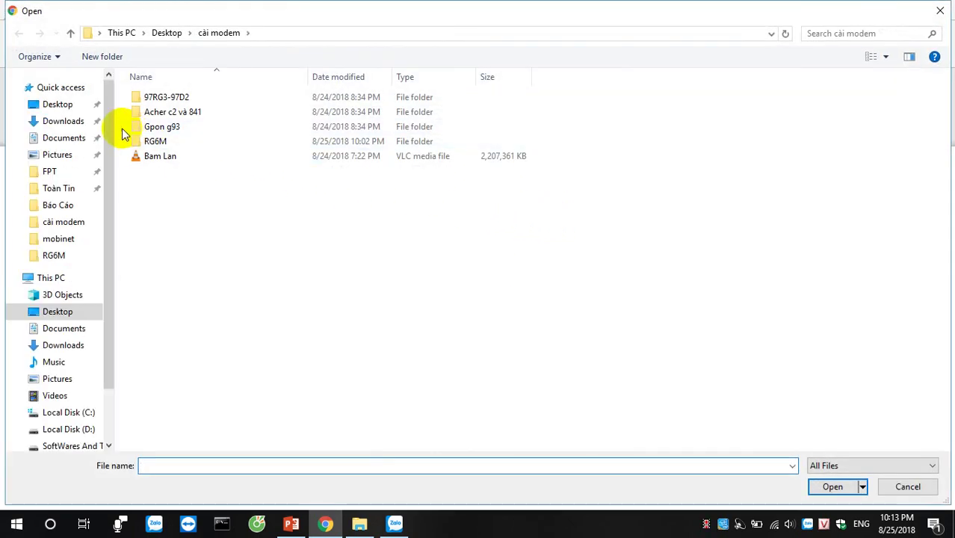
- Open the pinned FPT folder from Quick access in the Open dialog
left_click(66, 173)
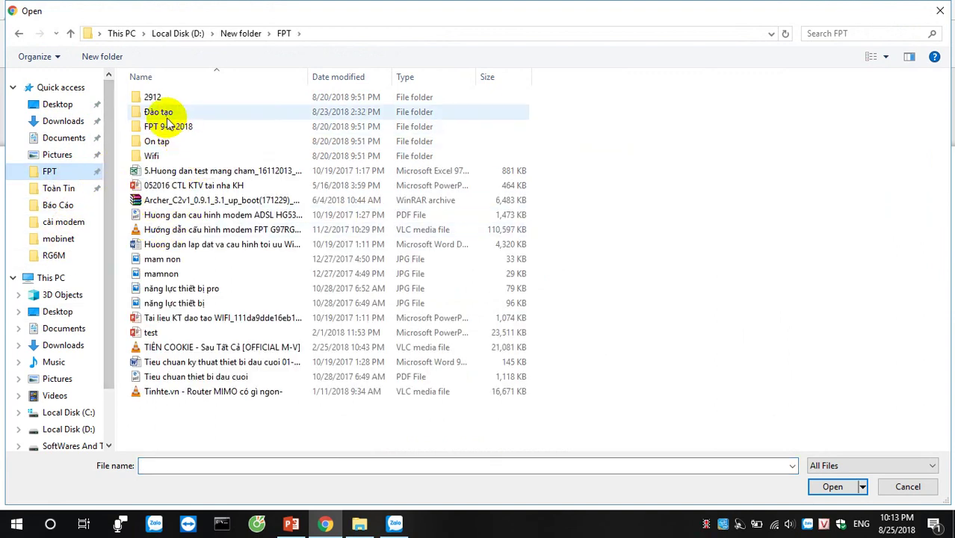
scroll(100, 254, "down", 2)
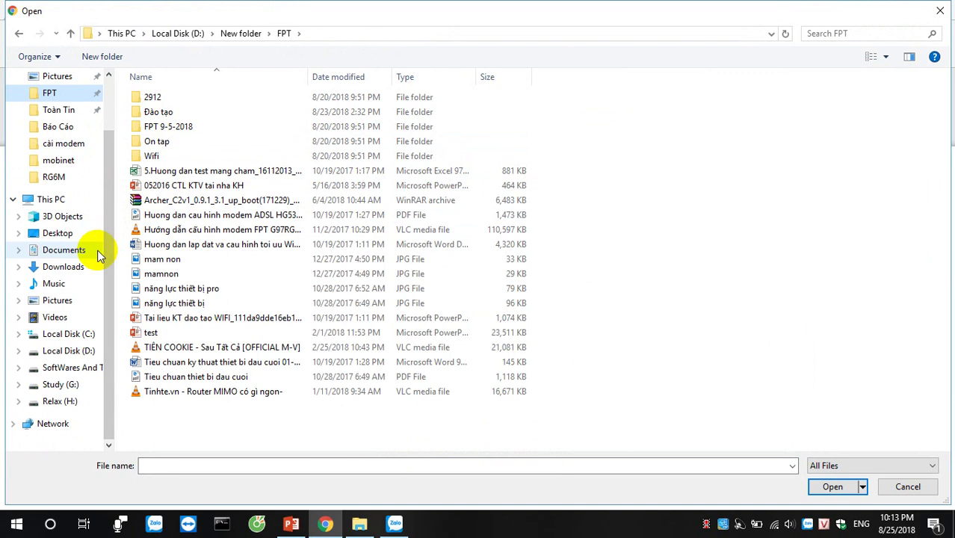
scroll(96, 252, "up", 2)
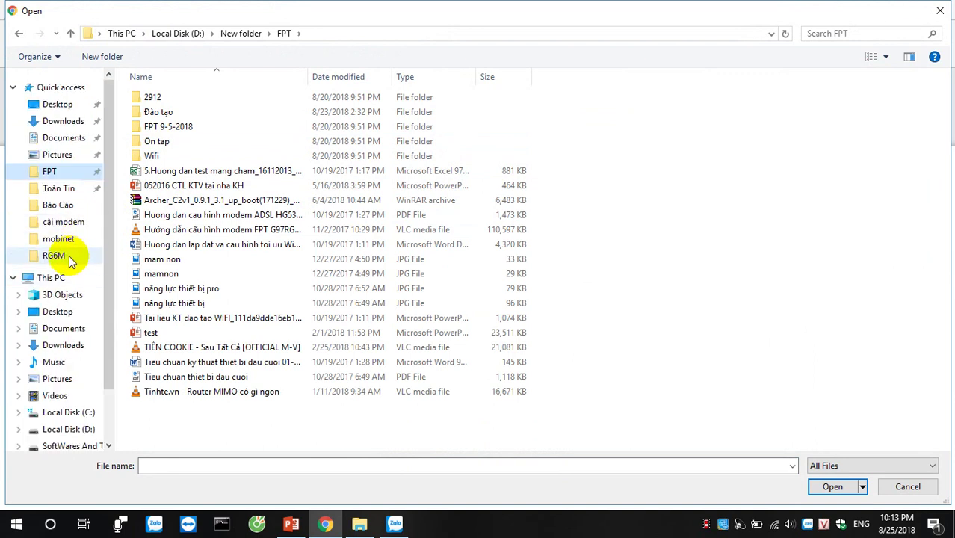